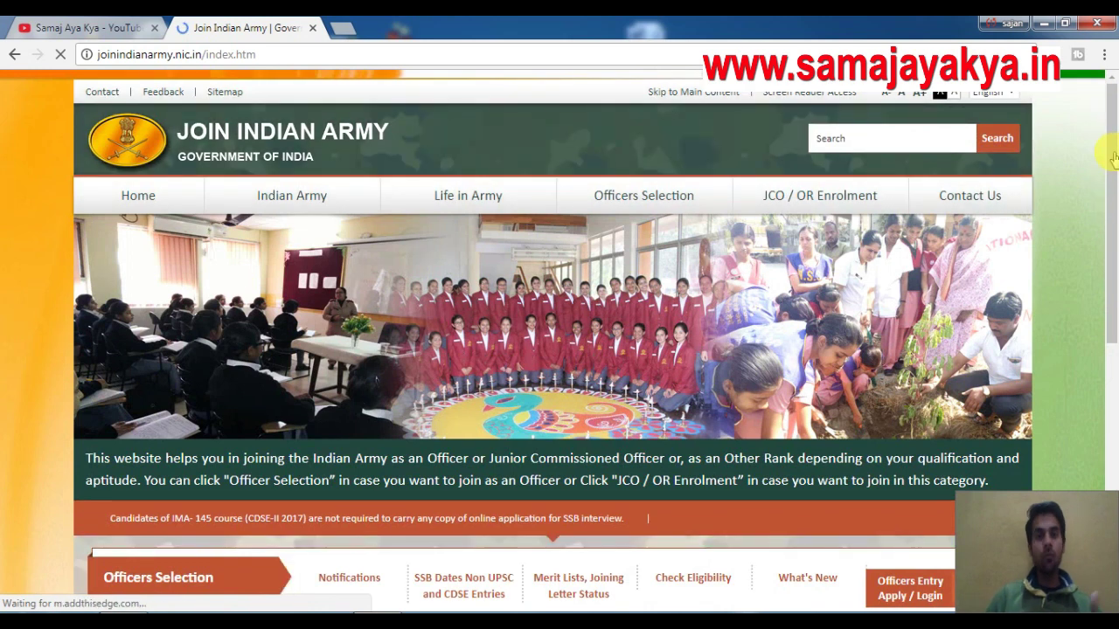
# Scroll the Join Indian Army home page to bring the Officers Selection and JCO/OR Enrolment sections into view.
pyautogui.moveTo(1114, 155); pyautogui.dragTo(1112, 280)
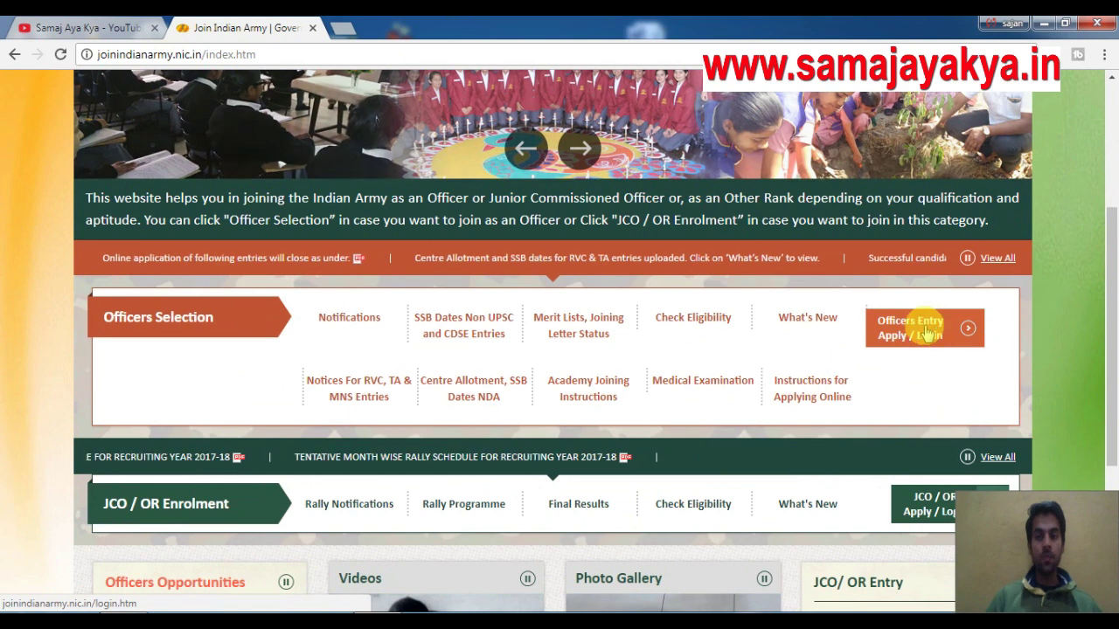
# Go from Officers Entry Apply/Login through the Registration instructions to the officer registration form.
pyautogui.click(912, 334)
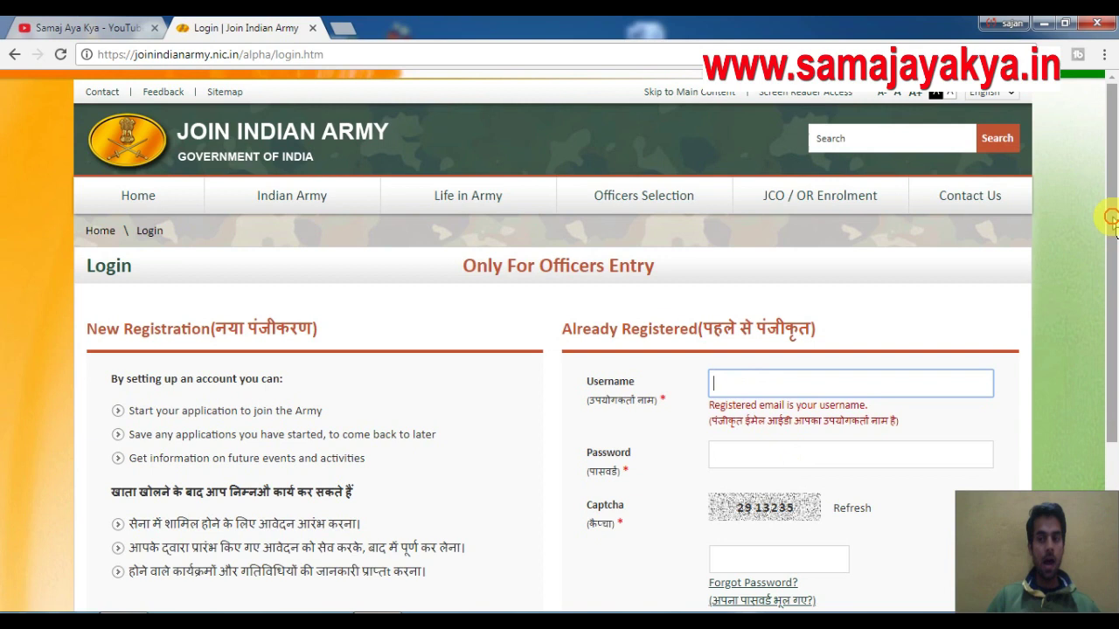
pyautogui.moveTo(1116, 232); pyautogui.dragTo(1108, 312)
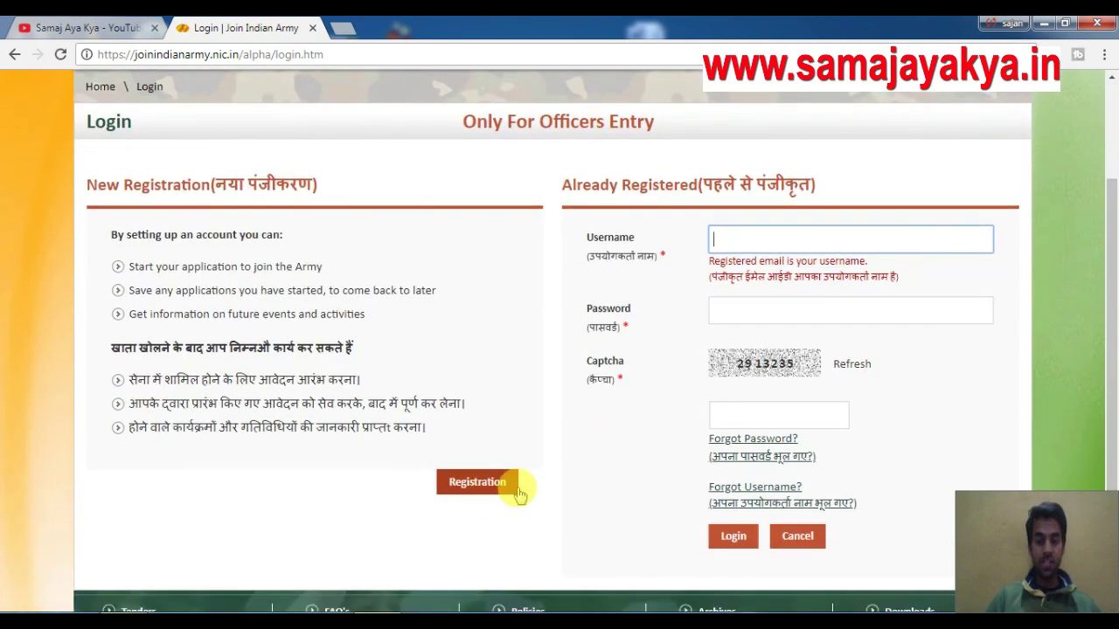
pyautogui.click(462, 491)
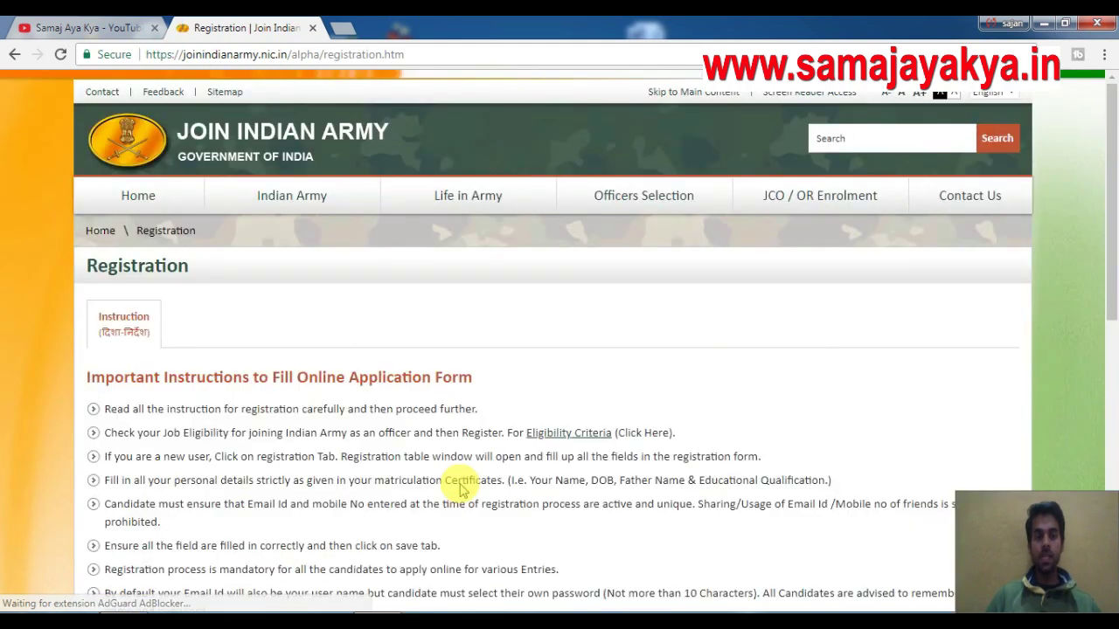
pyautogui.moveTo(1111, 238); pyautogui.dragTo(1115, 472)
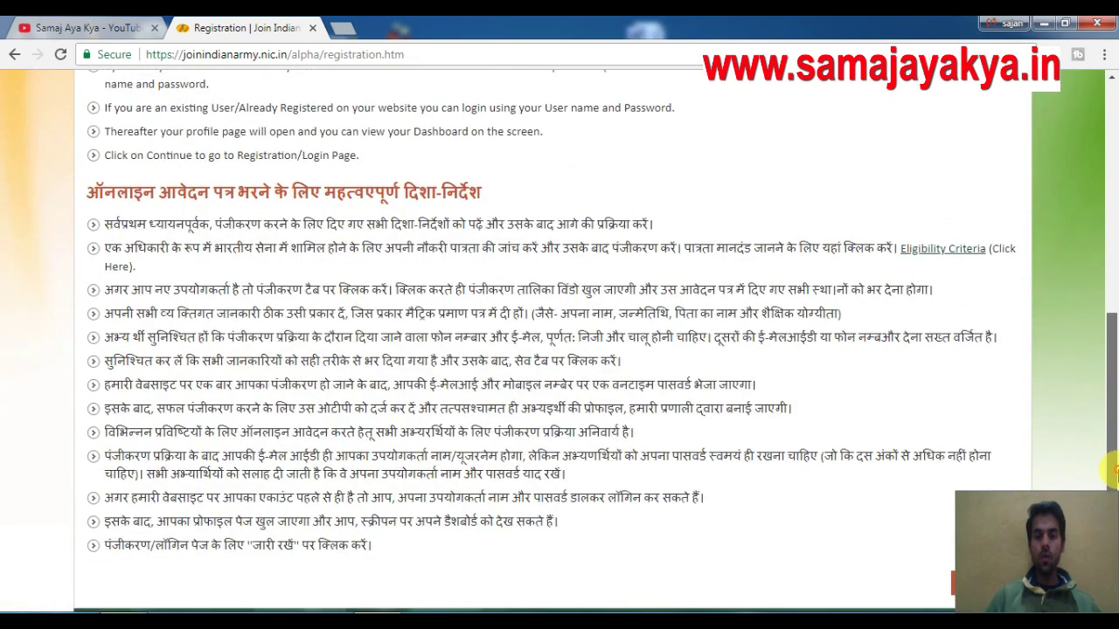
pyautogui.scroll(-2, 1114, 472)
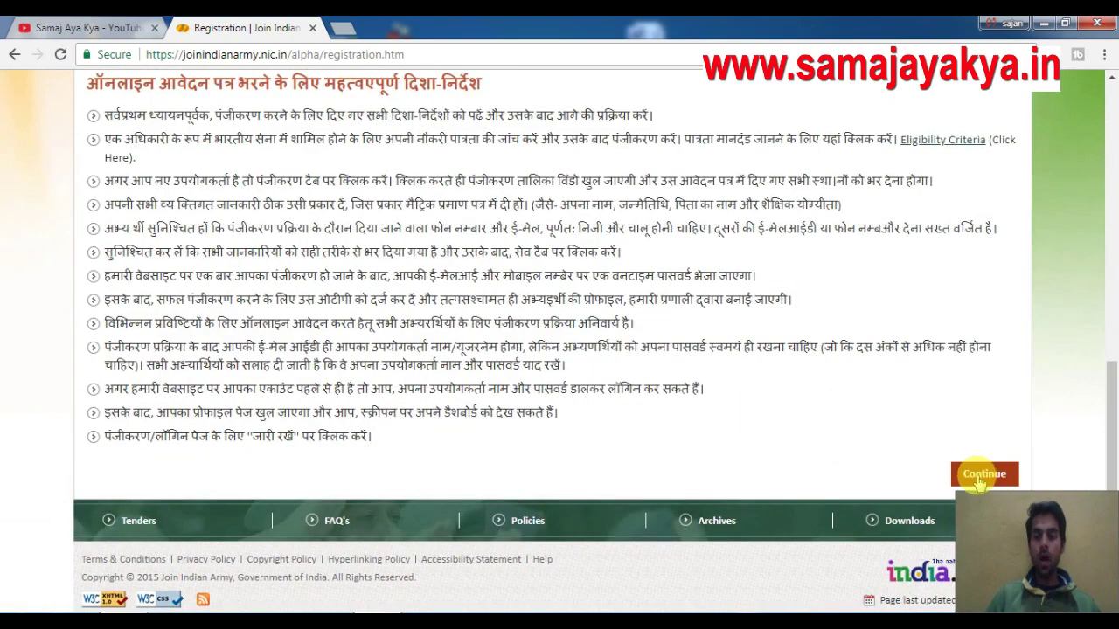
pyautogui.click(984, 475)
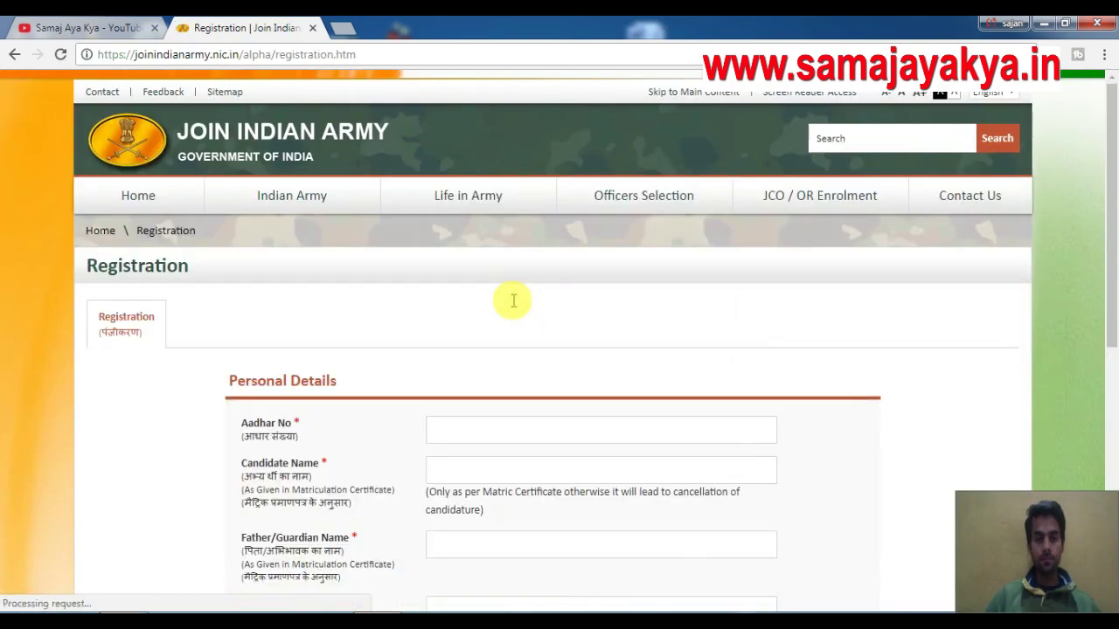
# Enter the candidate's Aadhaar number and full name in Personal Details.
pyautogui.scroll(-2, 1110, 218)
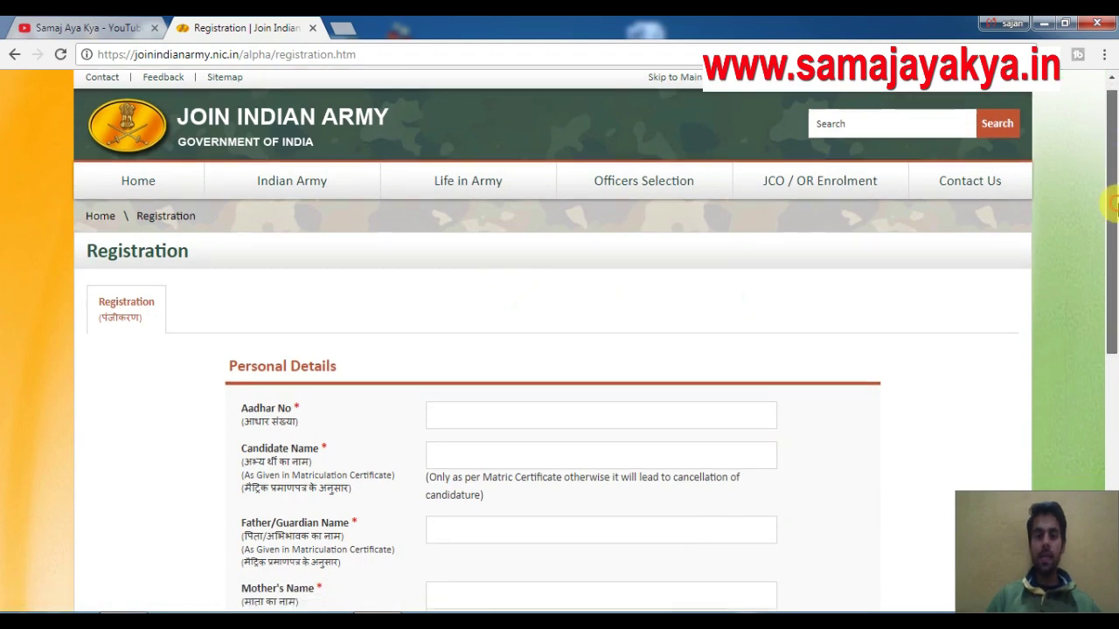
pyautogui.click(479, 271)
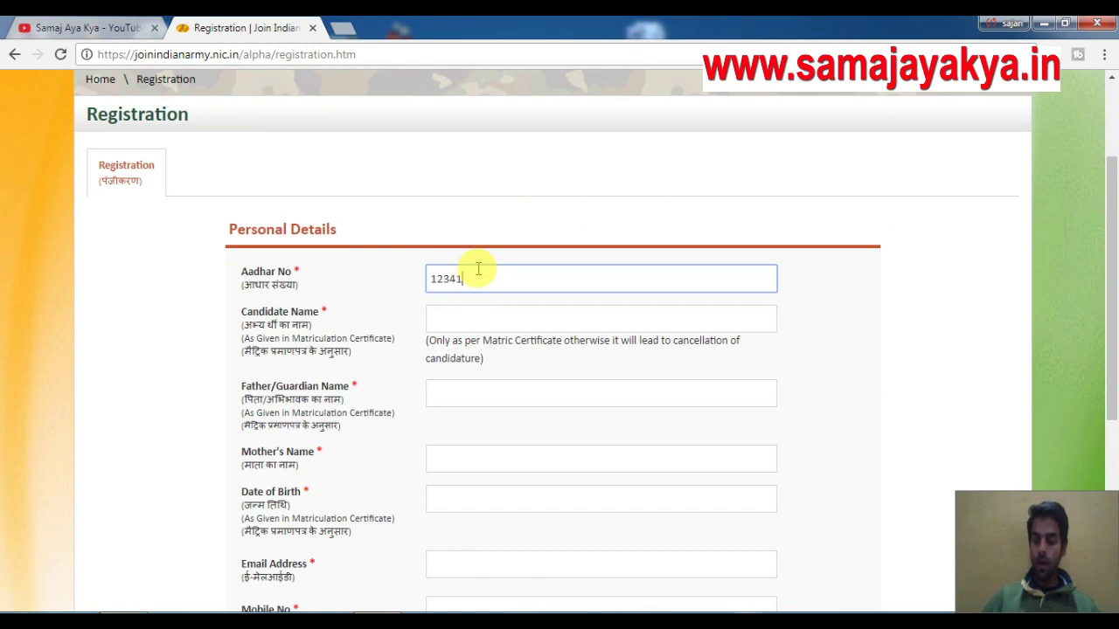
pyautogui.write('1234')
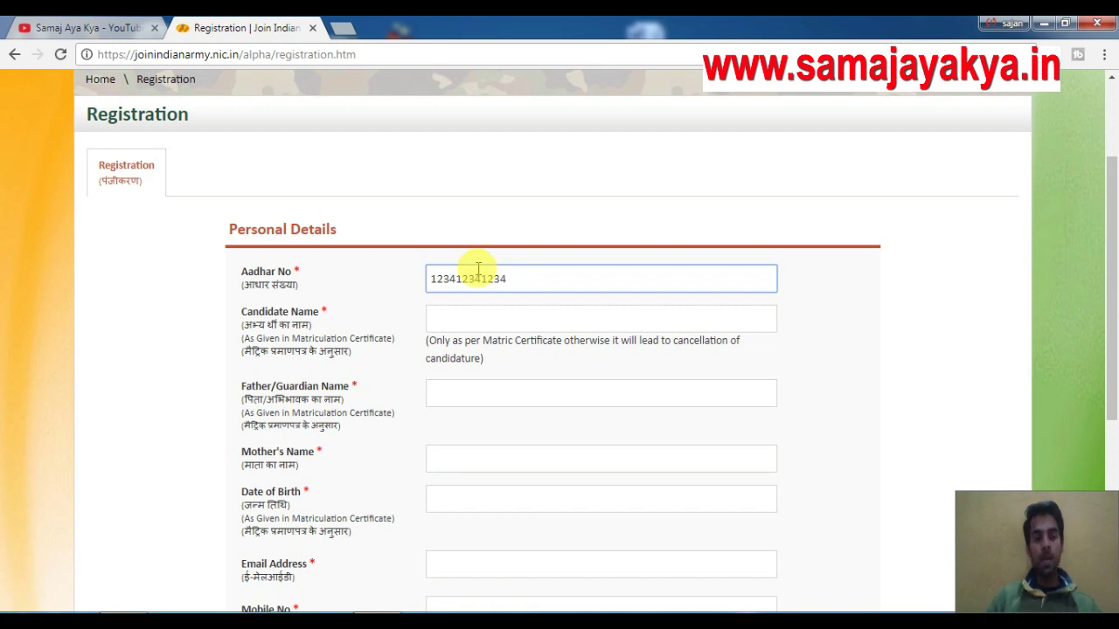
pyautogui.click(471, 317)
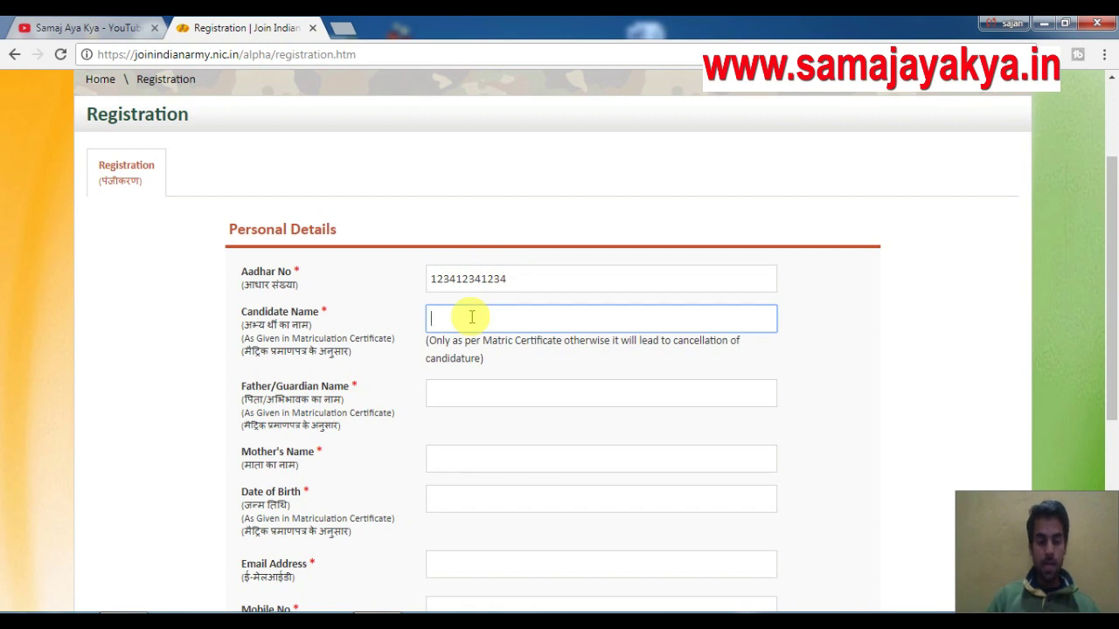
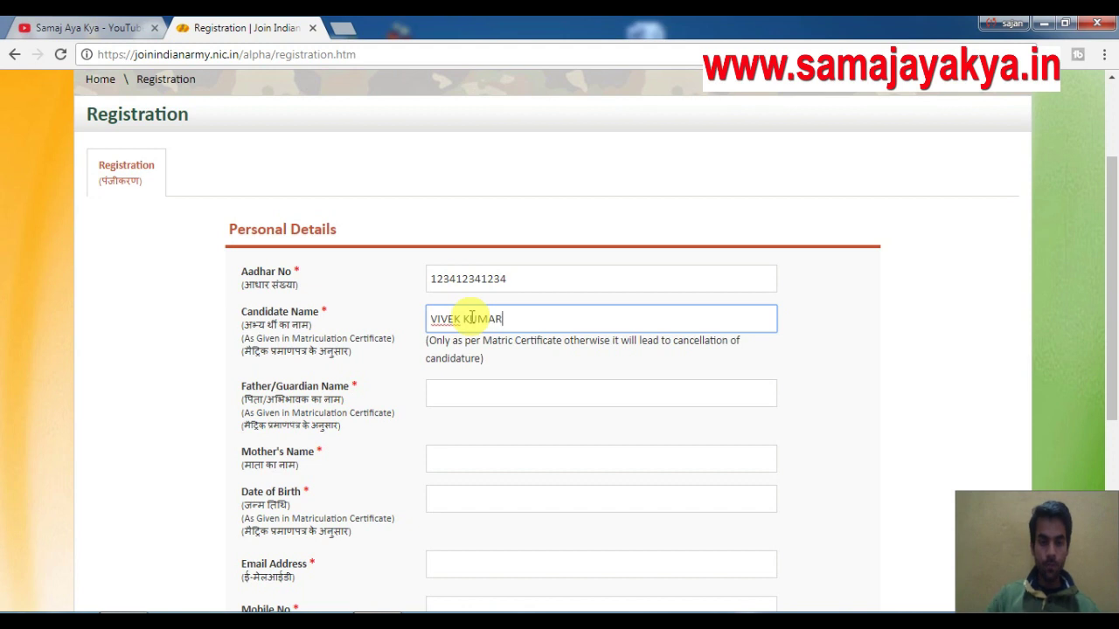
# Enter the father's/guardian's name and the mother's name.
pyautogui.click(485, 395)
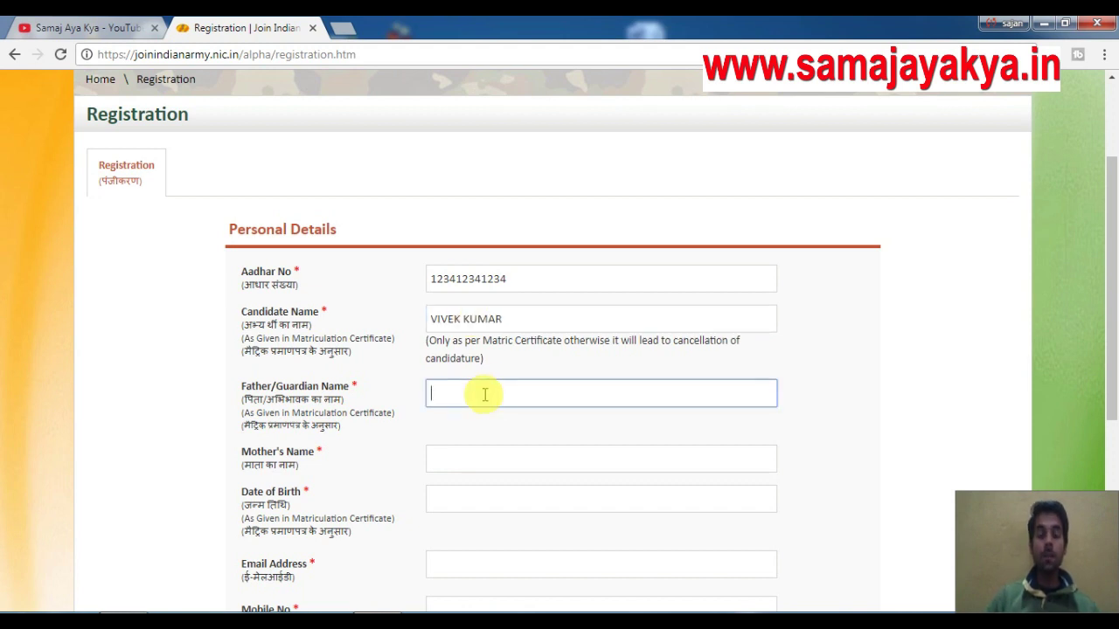
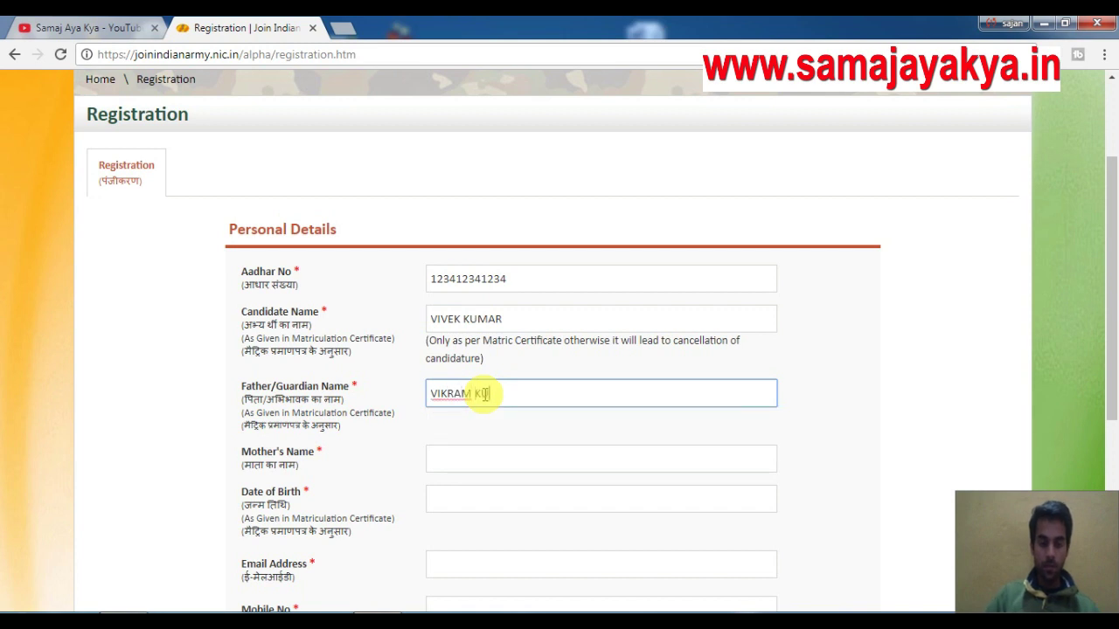
pyautogui.click(500, 452)
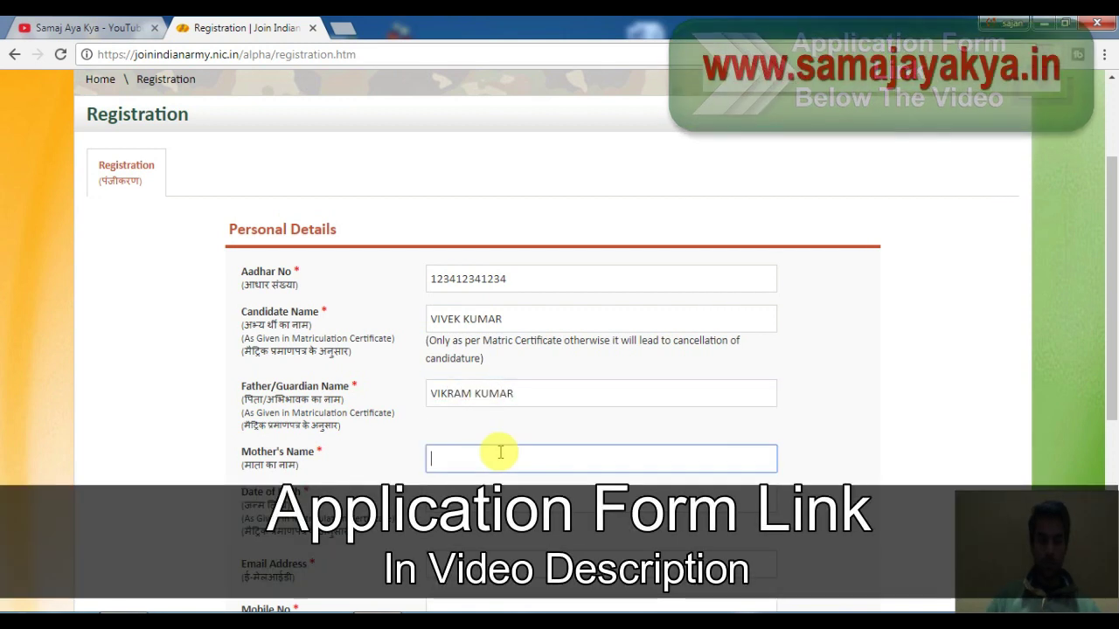
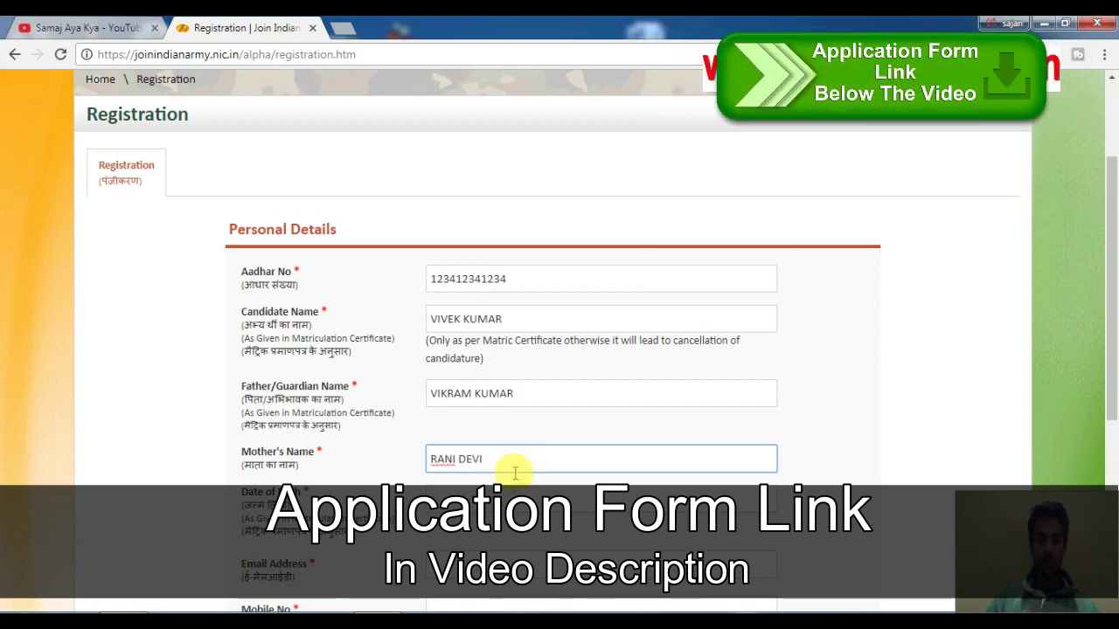
# Set the date of birth to 01-01-1996 using the calendar picker.
pyautogui.click(516, 486)
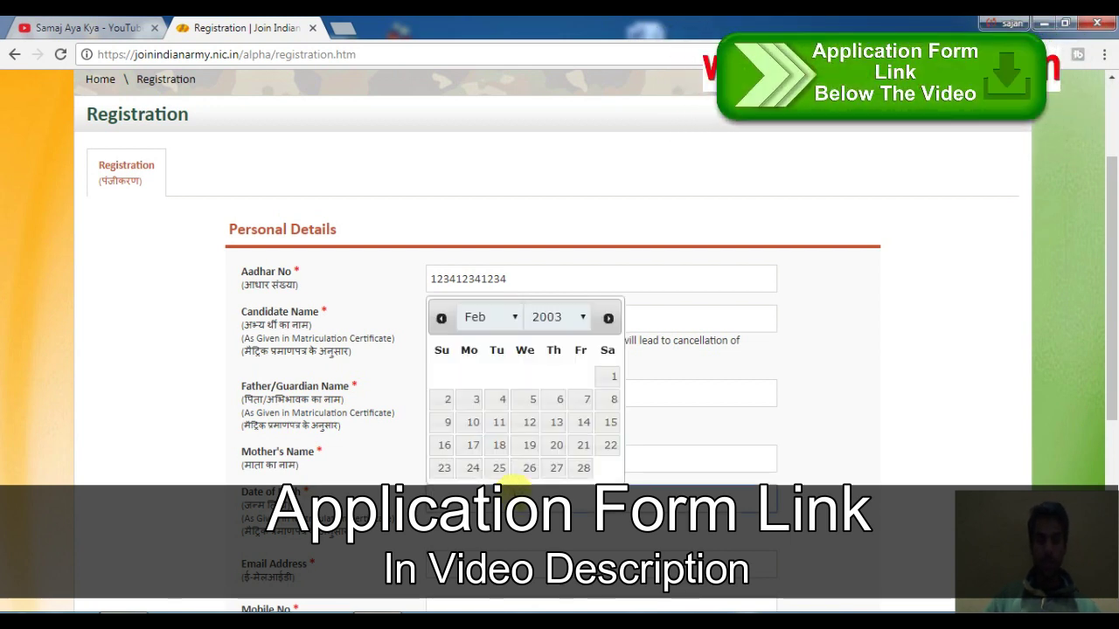
pyautogui.click(489, 317)
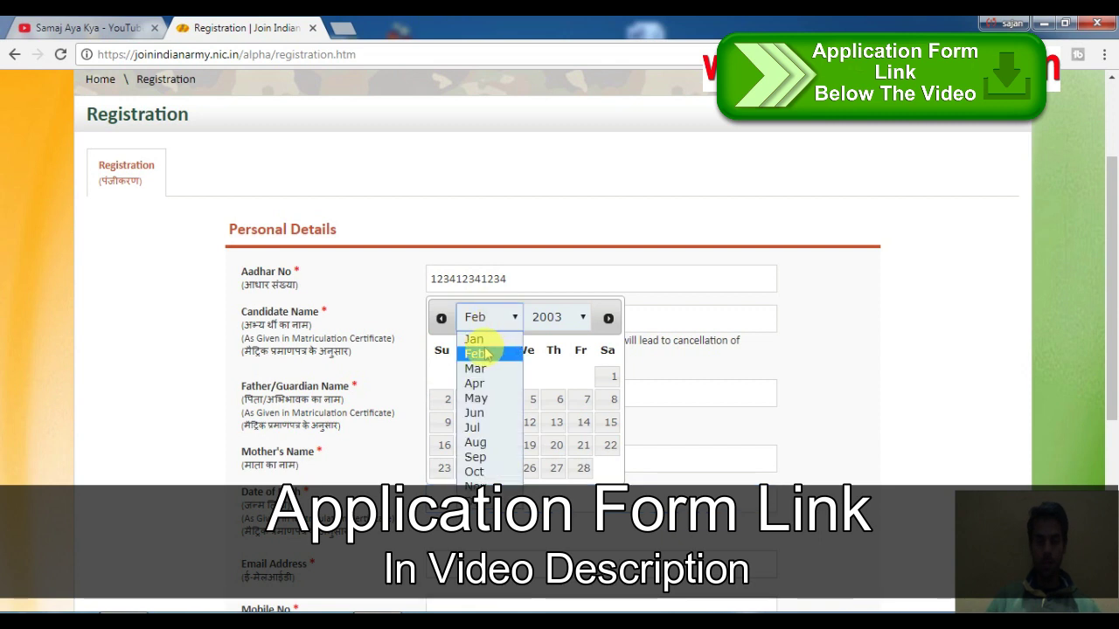
pyautogui.click(473, 339)
pyautogui.click(557, 324)
pyautogui.write('1996')
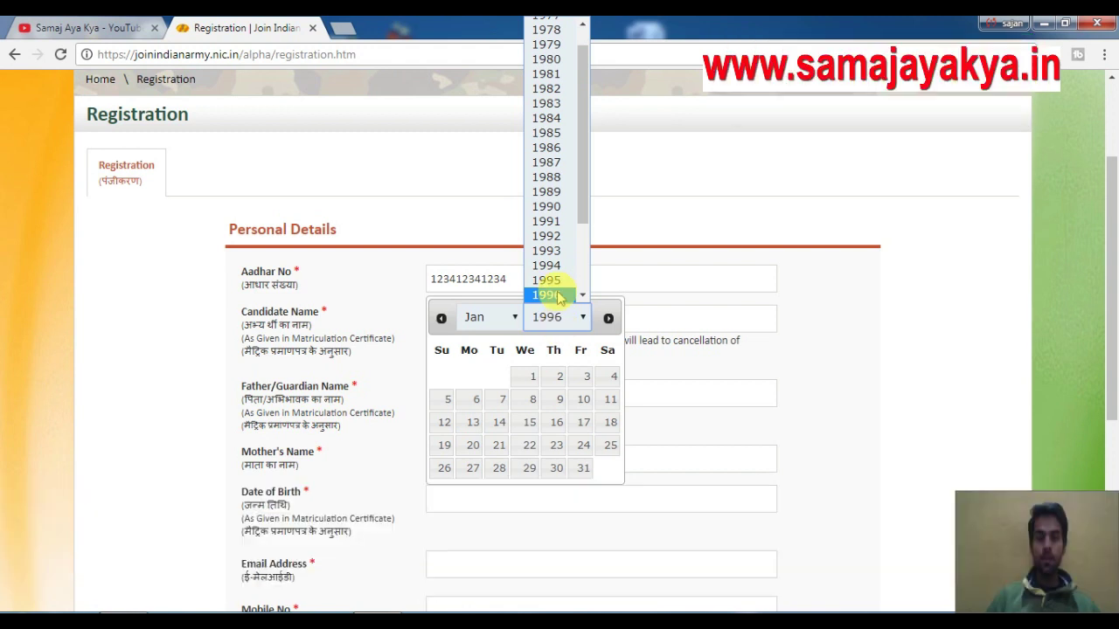
pyautogui.click(560, 296)
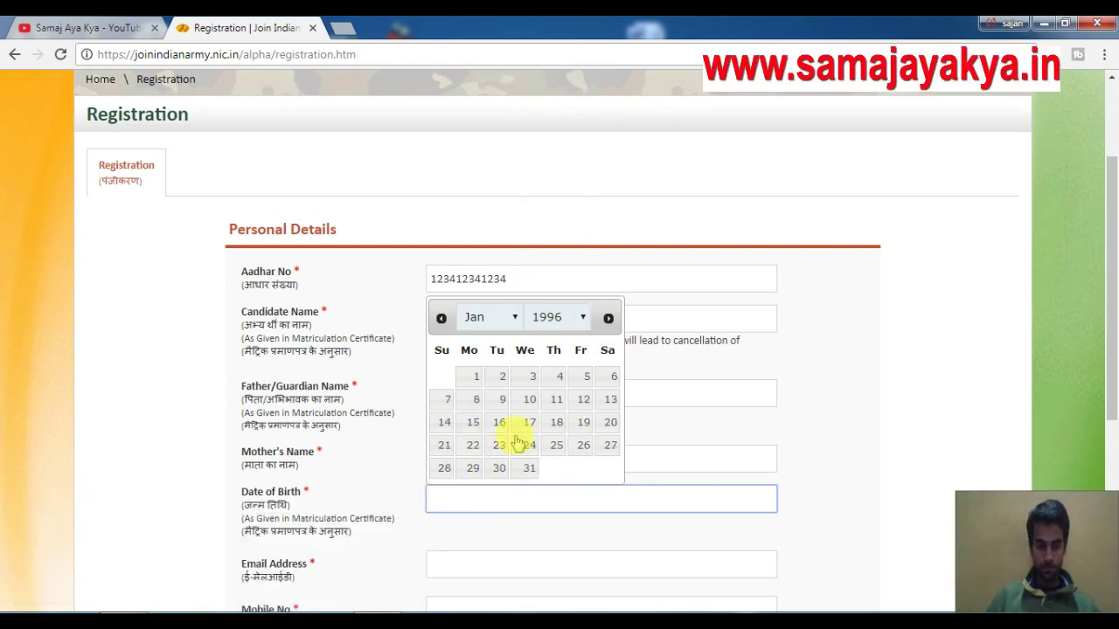
pyautogui.click(477, 376)
# Paste the temporary 10 Minute Mail address into the Email field.
pyautogui.click(486, 566)
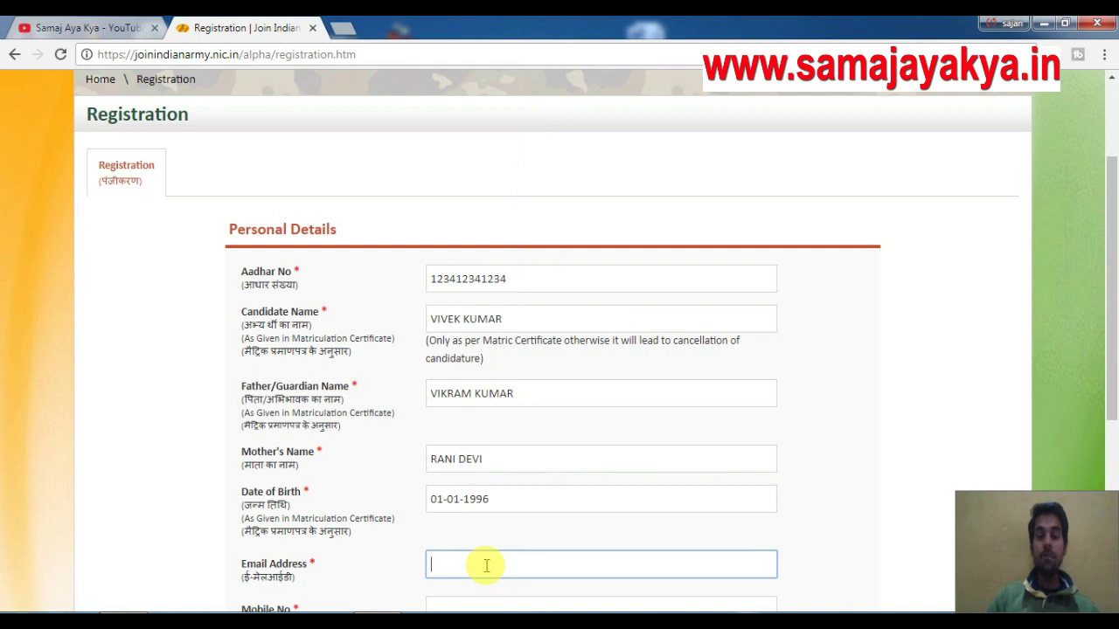
pyautogui.write('MAIL')
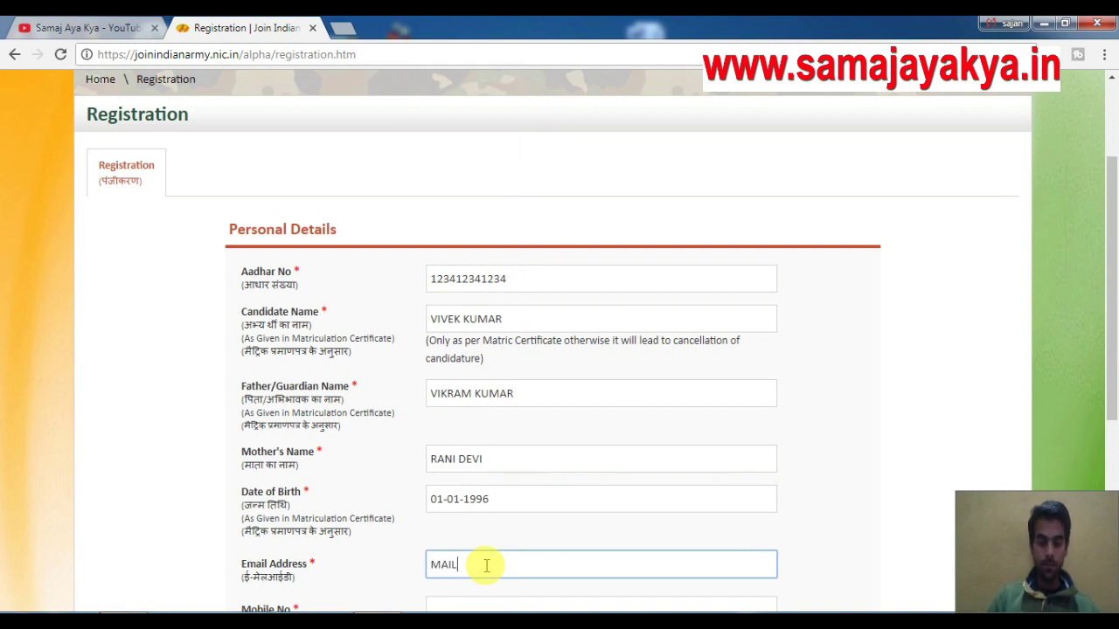
pyautogui.press('BackSpace')
pyautogui.press('BackSpace')
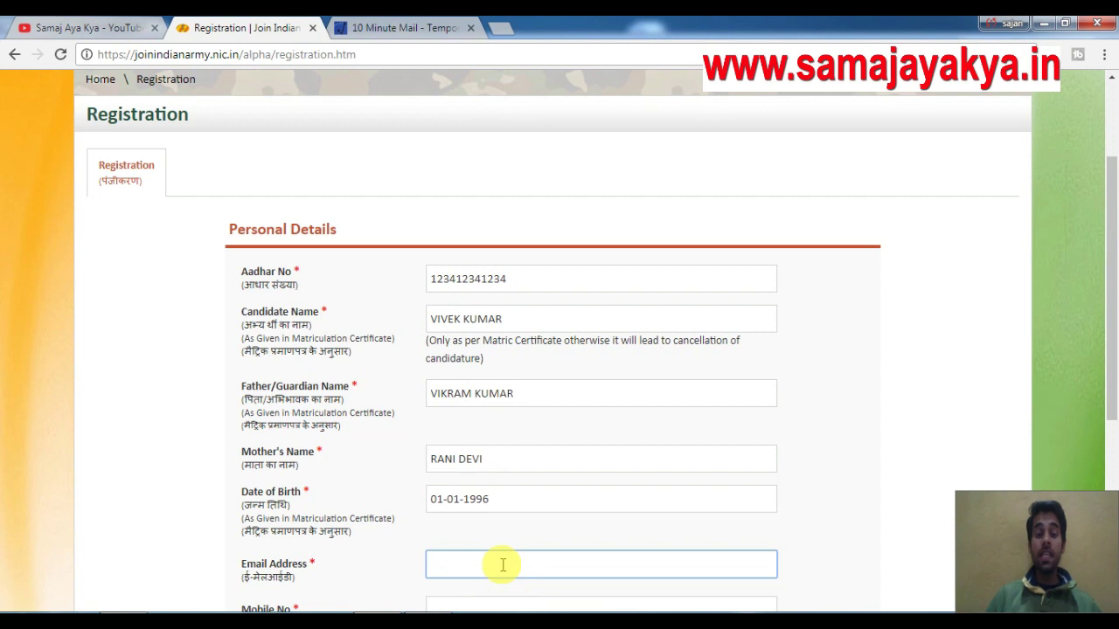
pyautogui.hotkey('ctrl', 'v')
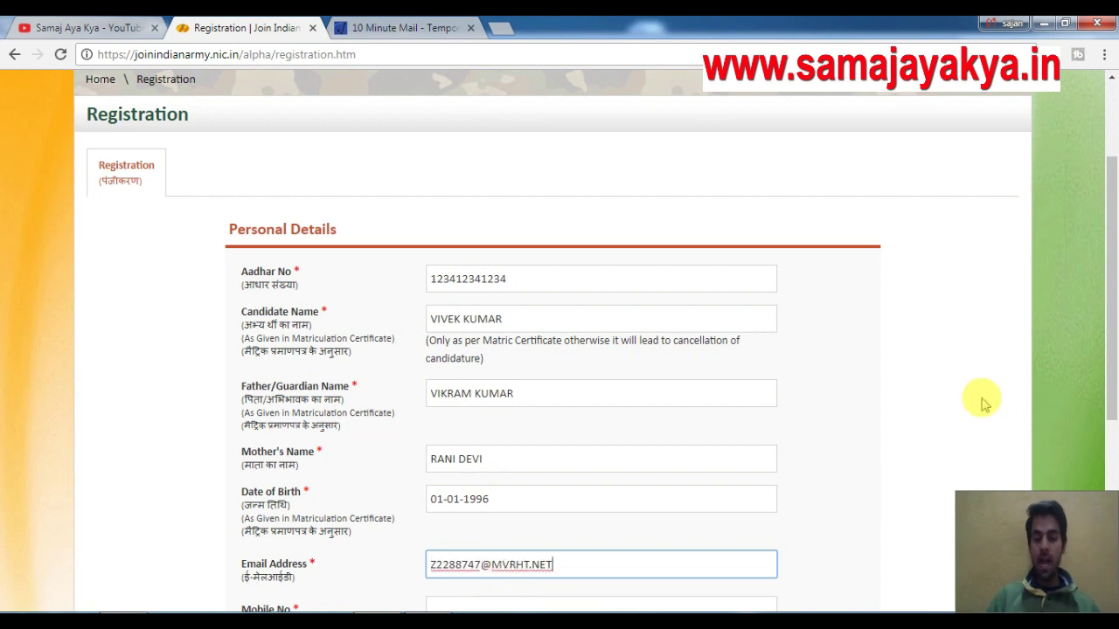
pyautogui.moveTo(1111, 262); pyautogui.dragTo(1110, 325)
# Enter the candidate's mobile number and tick the Aadhaar authentication consent checkbox.
pyautogui.click(493, 477)
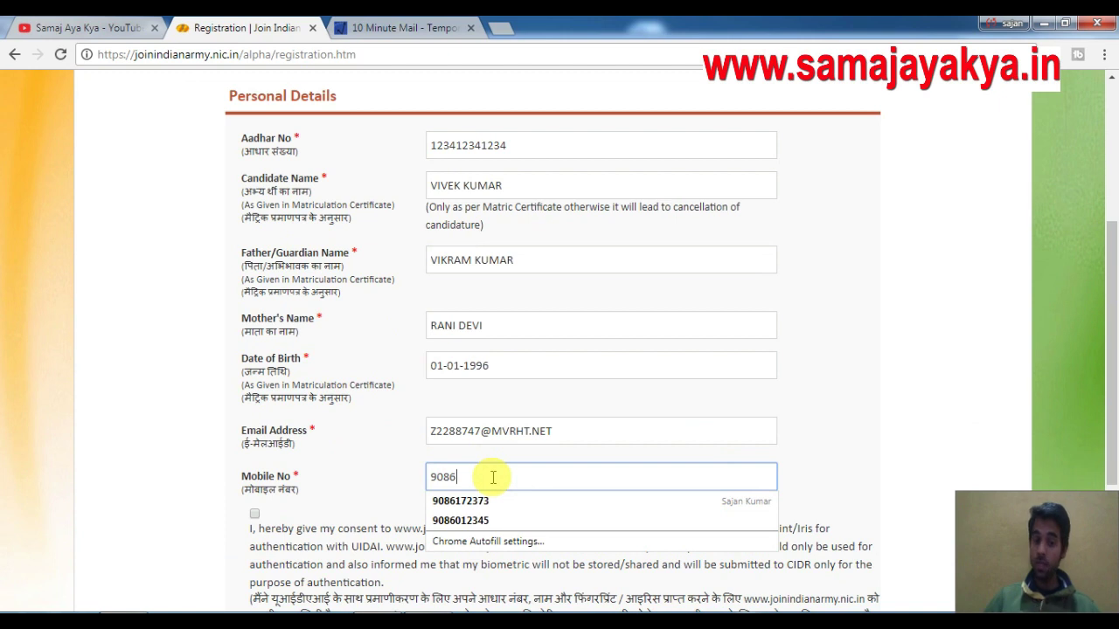
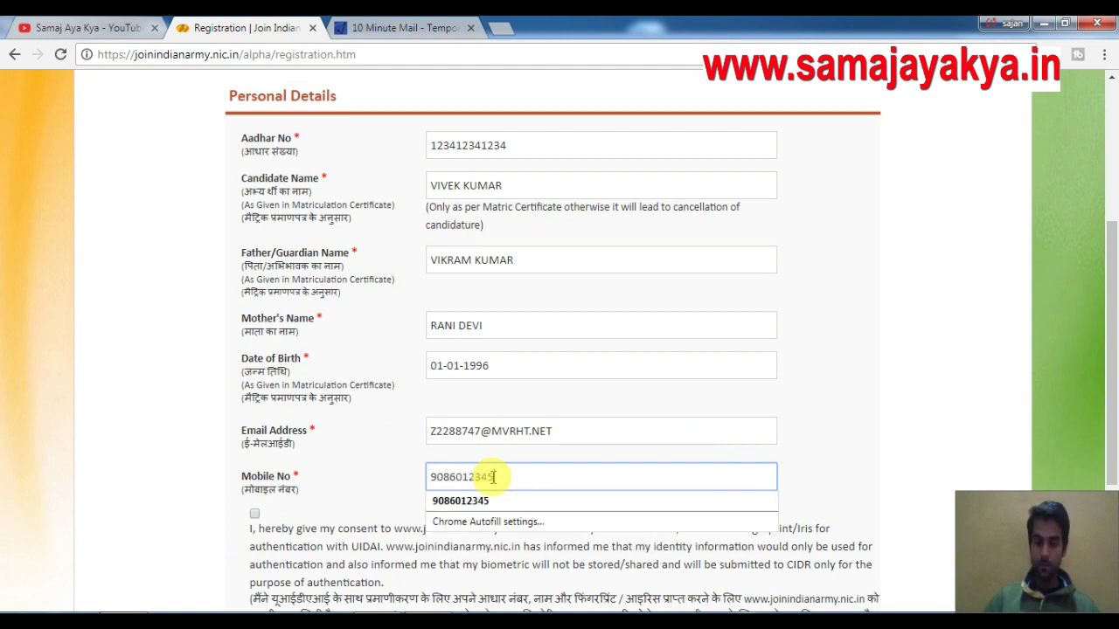
pyautogui.click(254, 514)
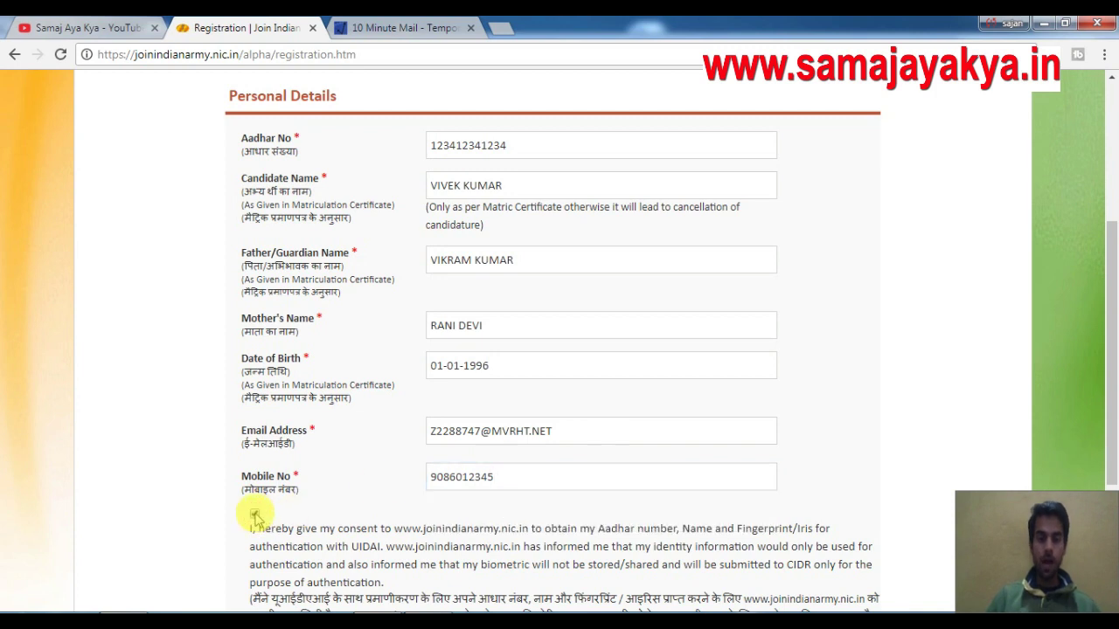
pyautogui.moveTo(1112, 260); pyautogui.dragTo(1113, 344)
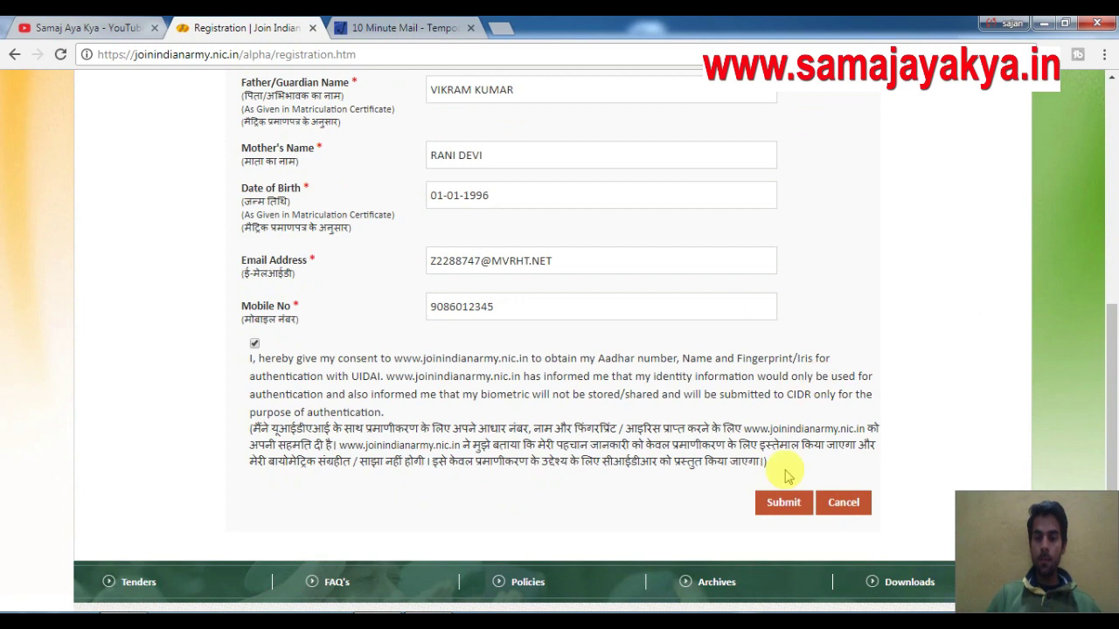
# Submit the details, continue past the Aadhaar Verification Failed notice to OTP Verification.
pyautogui.click(781, 507)
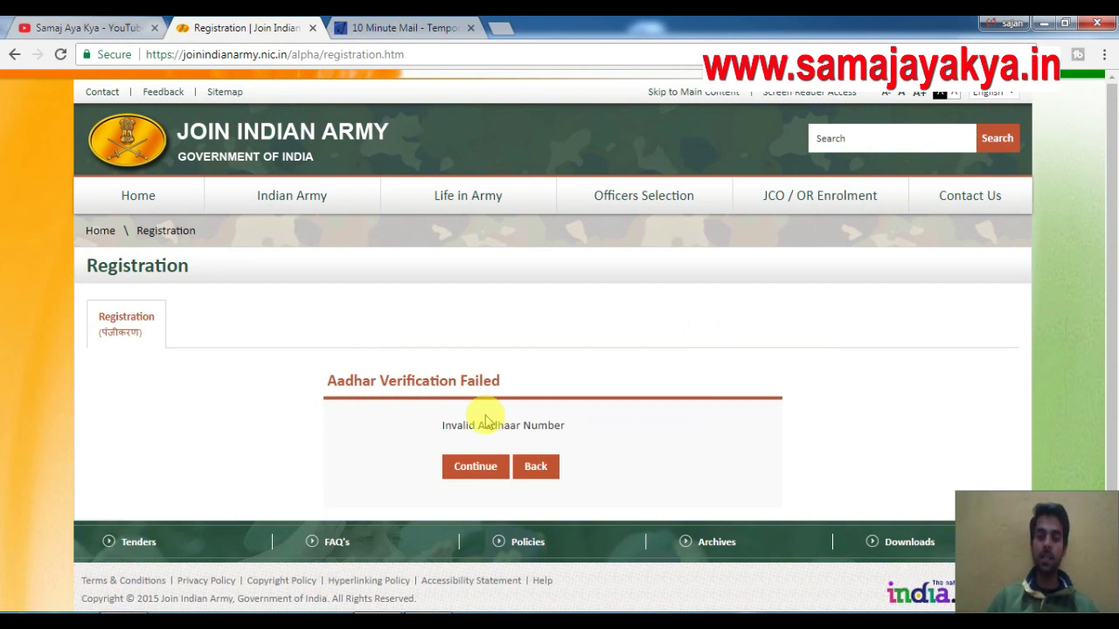
pyautogui.click(476, 476)
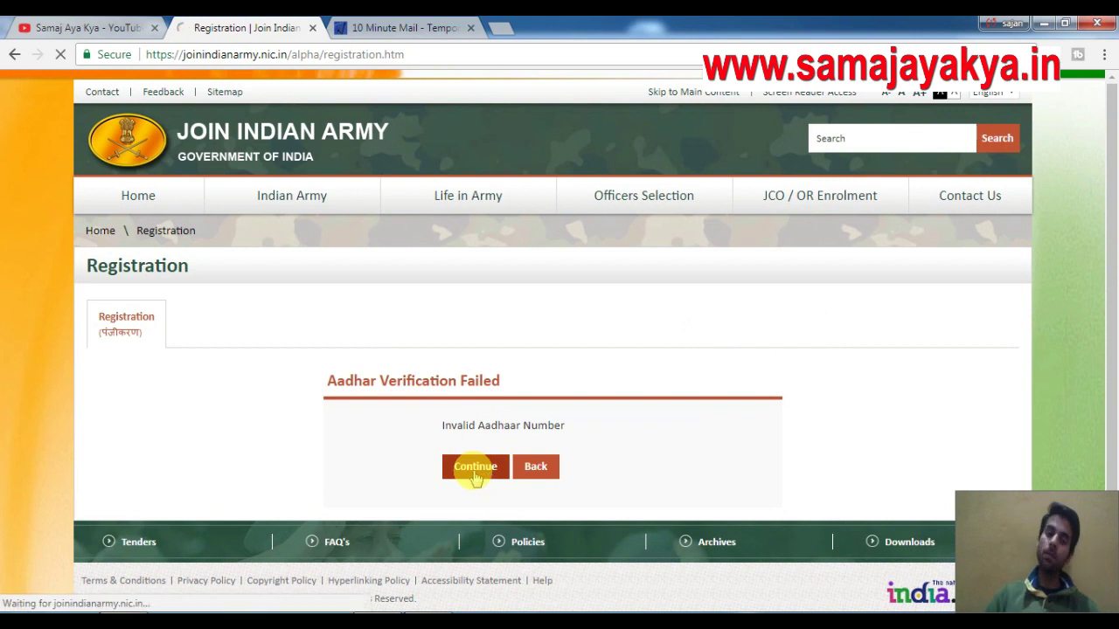
pyautogui.click(565, 480)
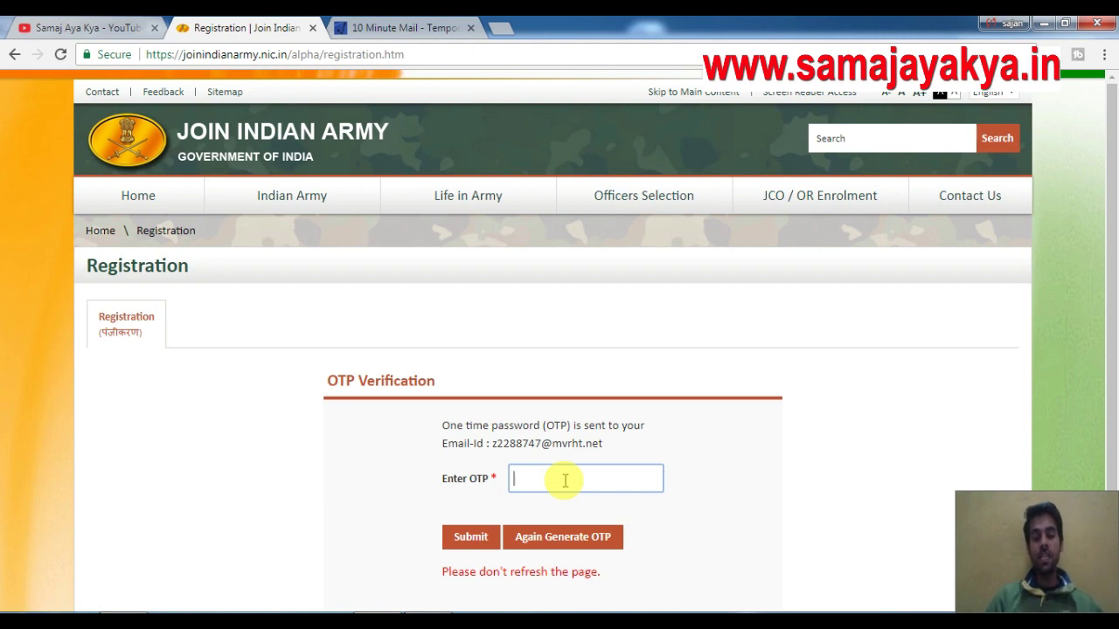
pyautogui.click(406, 28)
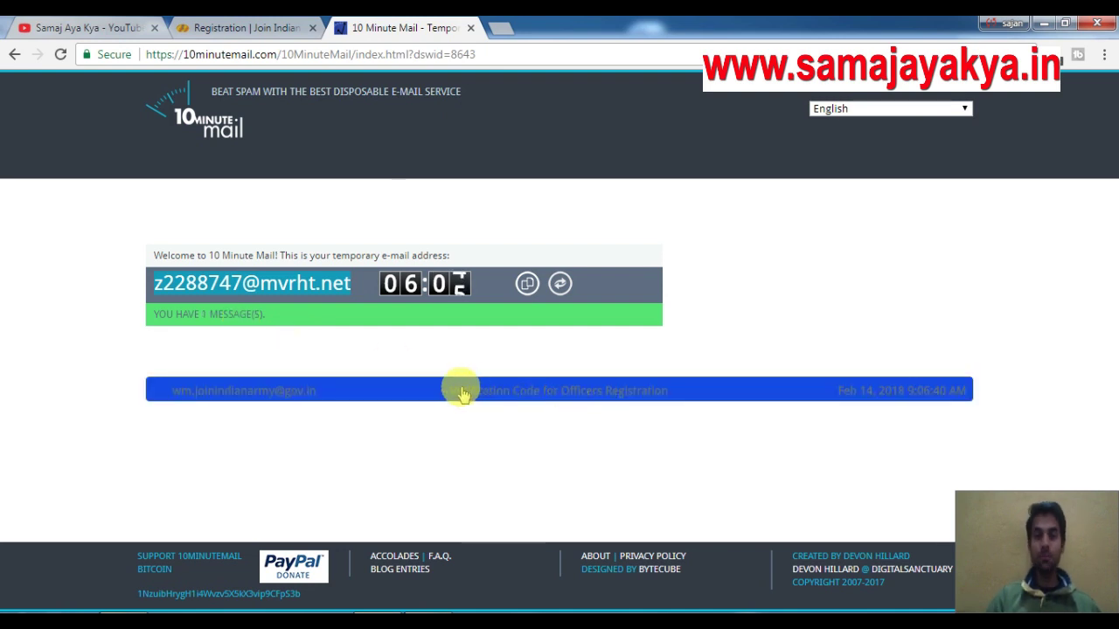
# Copy the OTP from the 10 Minute Mail verification email and submit it in Enter OTP.
pyautogui.click(610, 400)
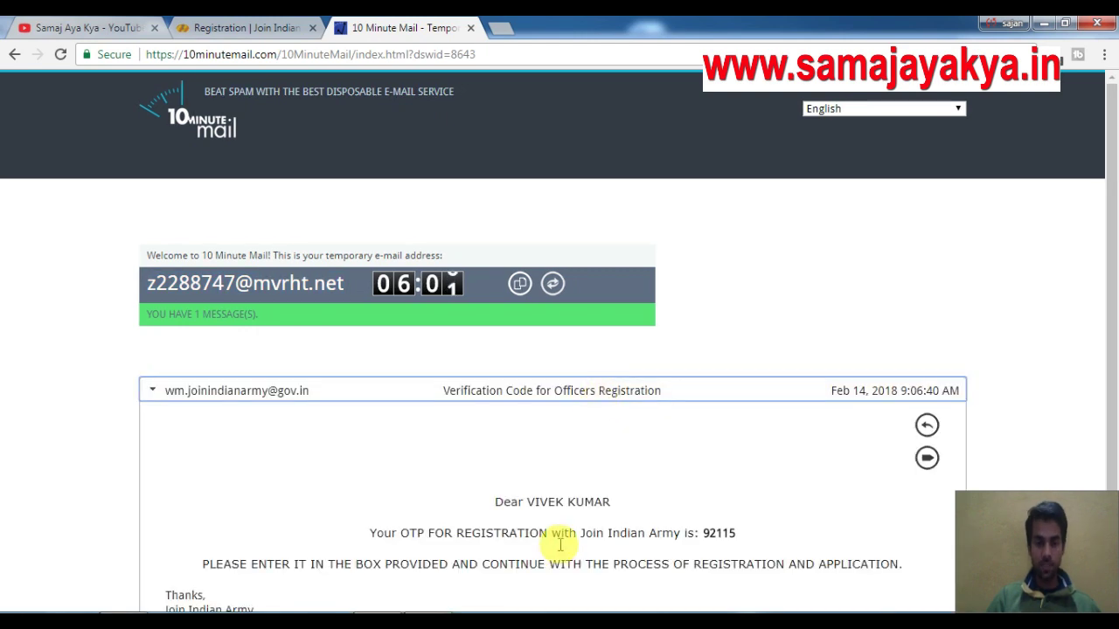
pyautogui.doubleClick(716, 533)
pyautogui.hotkey('ctrl', 'c')
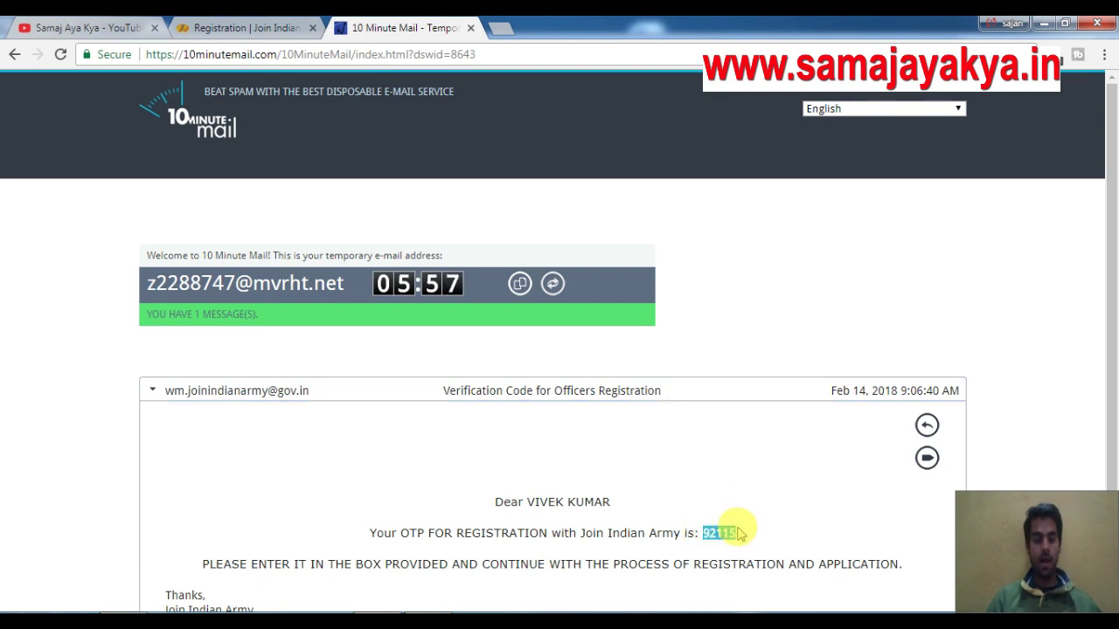
pyautogui.click(240, 27)
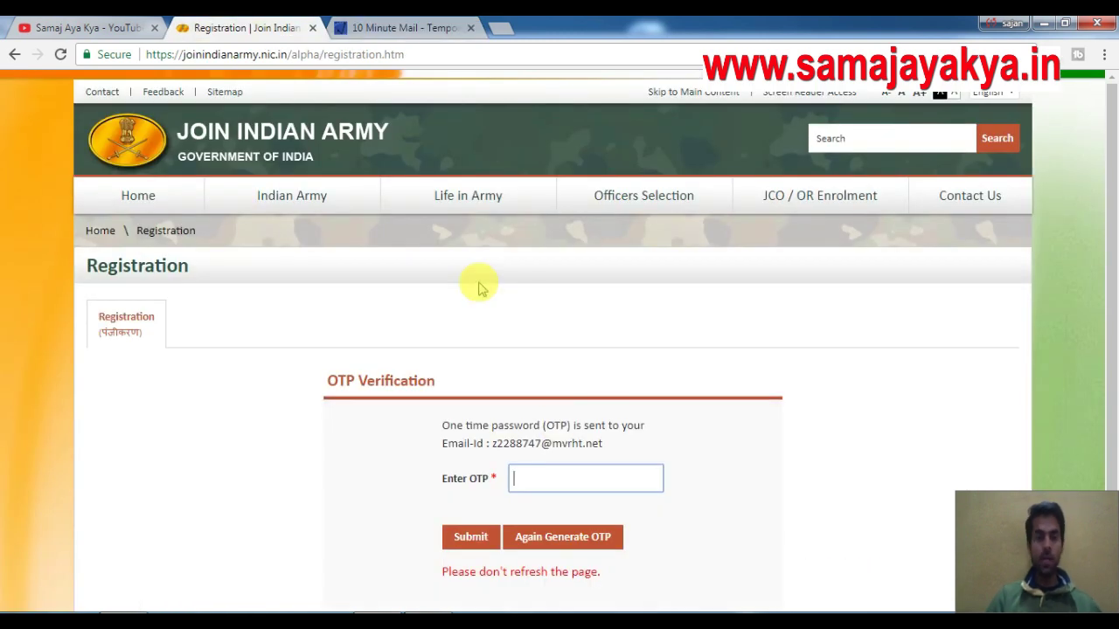
pyautogui.click(564, 480)
pyautogui.hotkey('ctrl', 'v')
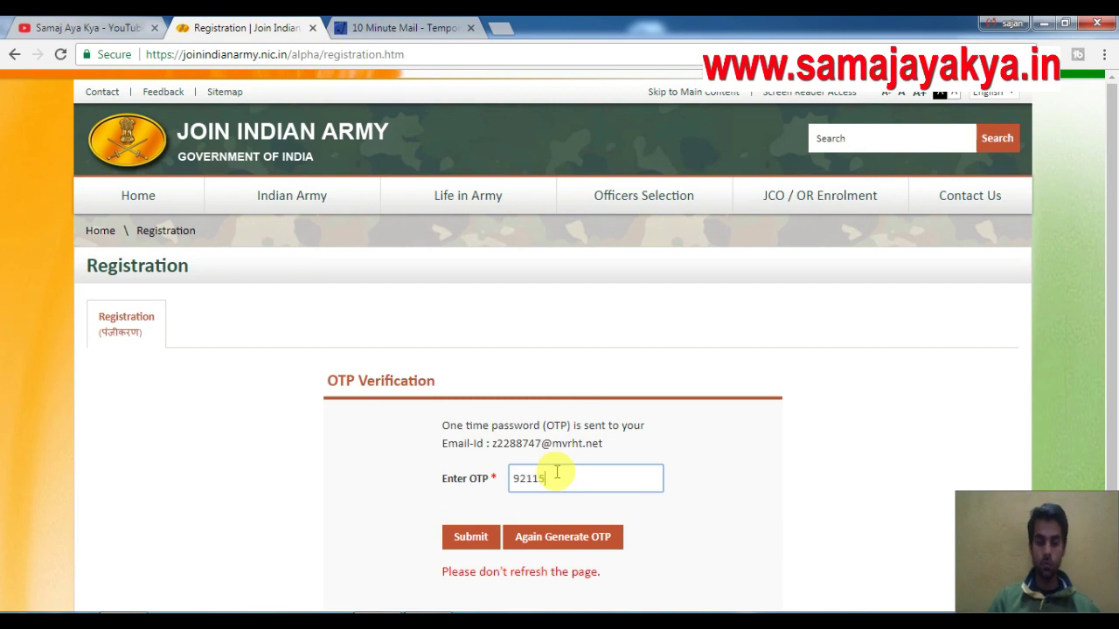
pyautogui.click(466, 539)
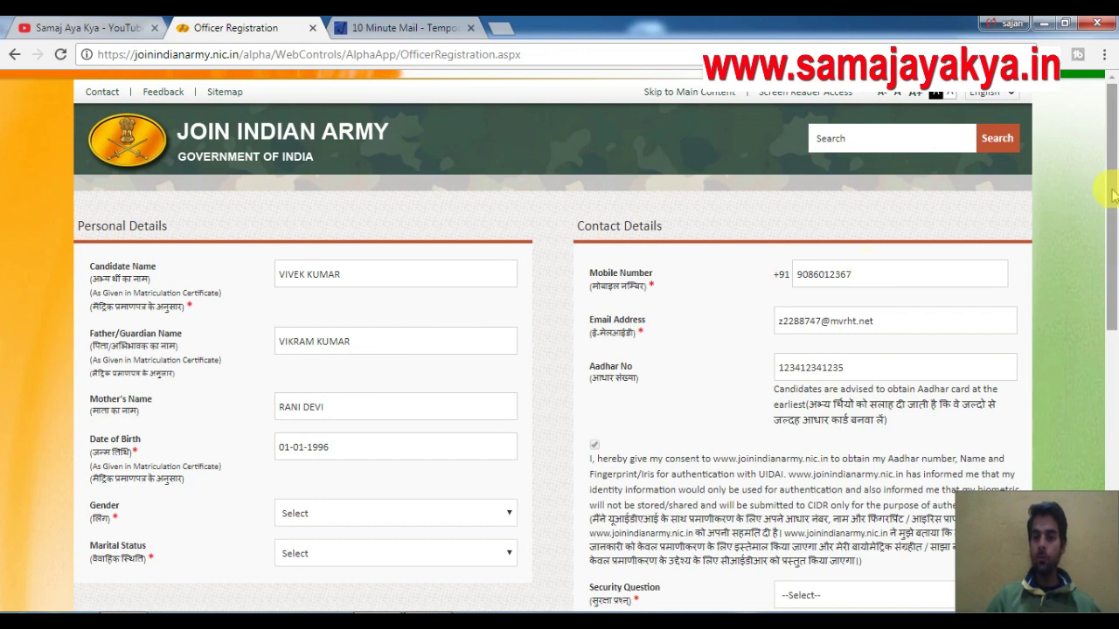
pyautogui.click(1111, 214)
# Choose Male for Gender and Unmarried for Marital Status on the Officer Registration form.
pyautogui.moveTo(1111, 213); pyautogui.dragTo(1110, 257)
pyautogui.click(330, 293)
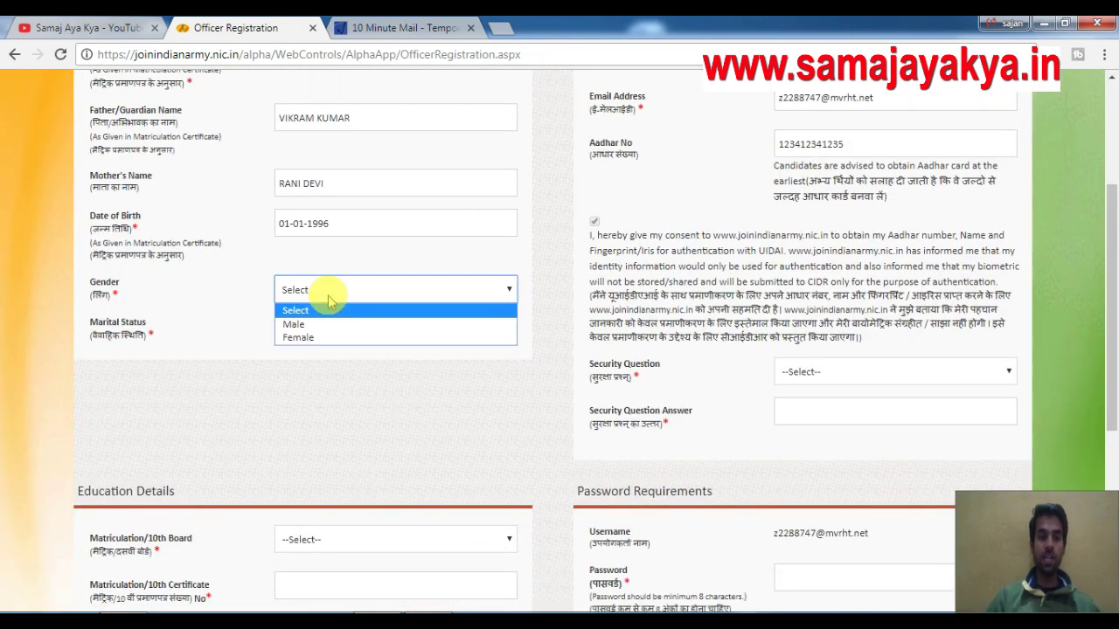
pyautogui.click(320, 324)
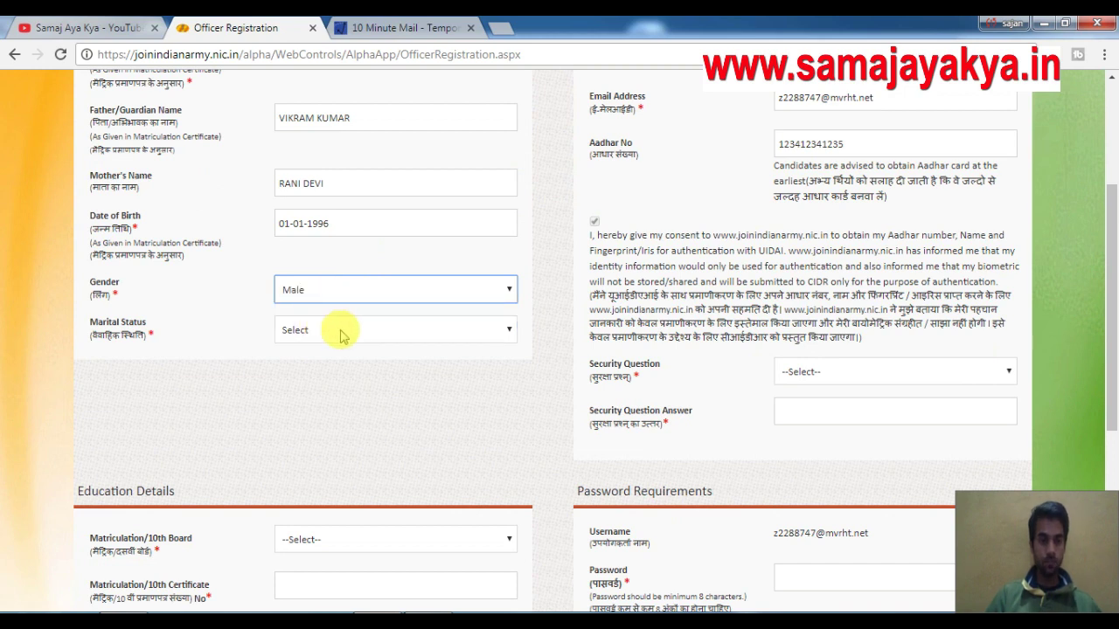
pyautogui.click(342, 332)
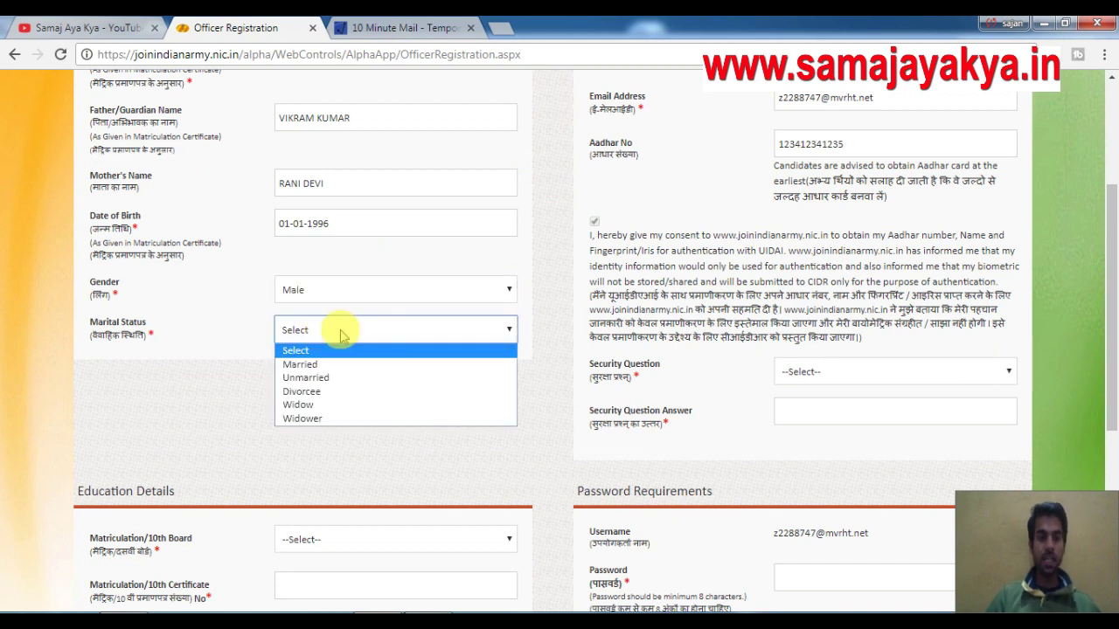
pyautogui.click(316, 379)
pyautogui.moveTo(1110, 232); pyautogui.dragTo(1110, 345)
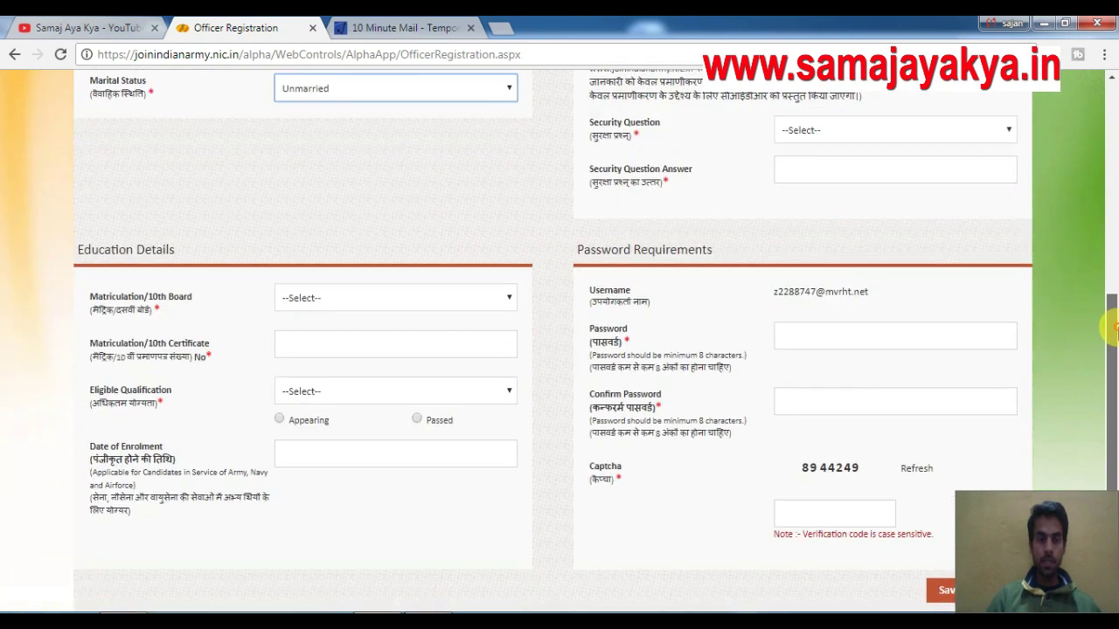
pyautogui.click(376, 302)
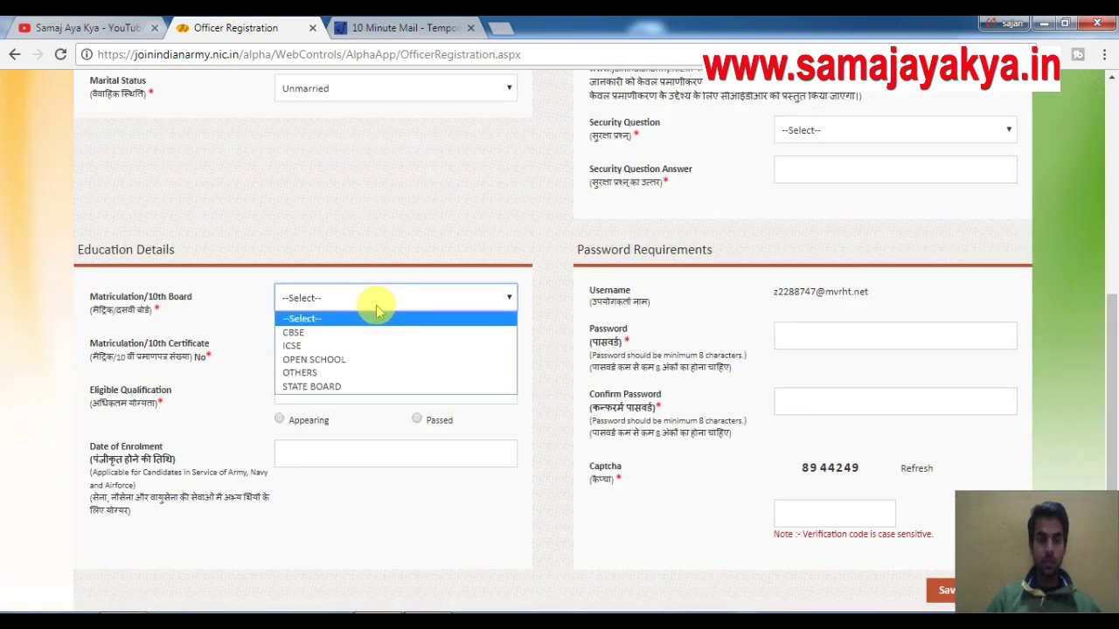
# Set the 10th board to STATE BOARD in Jammu and Kashmir and enter the certificate number.
pyautogui.click(324, 385)
pyautogui.click(333, 342)
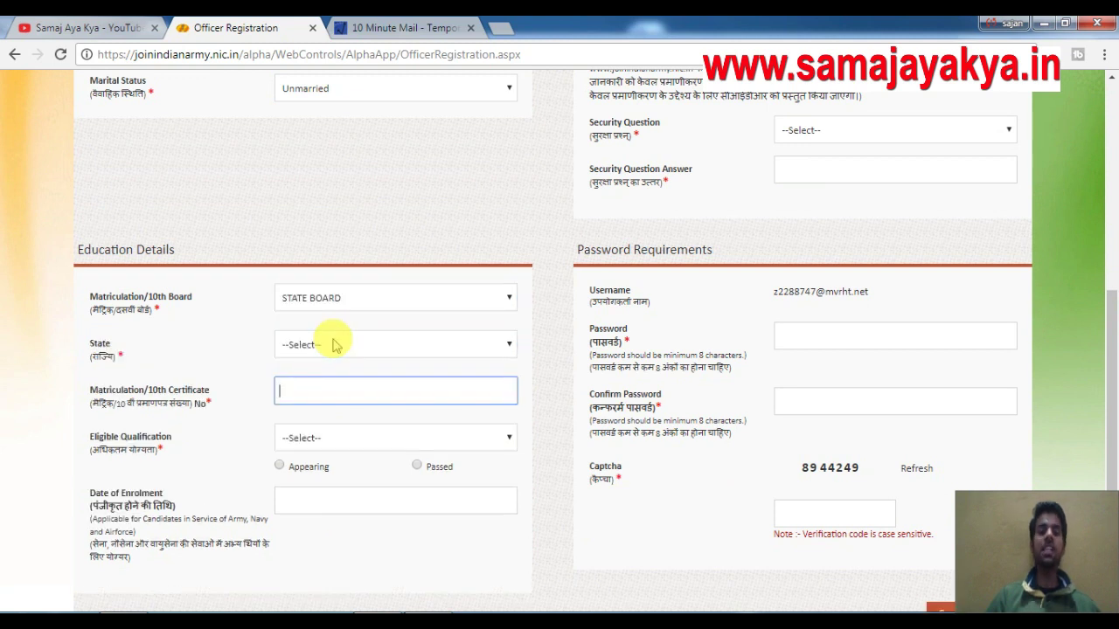
pyautogui.click(337, 348)
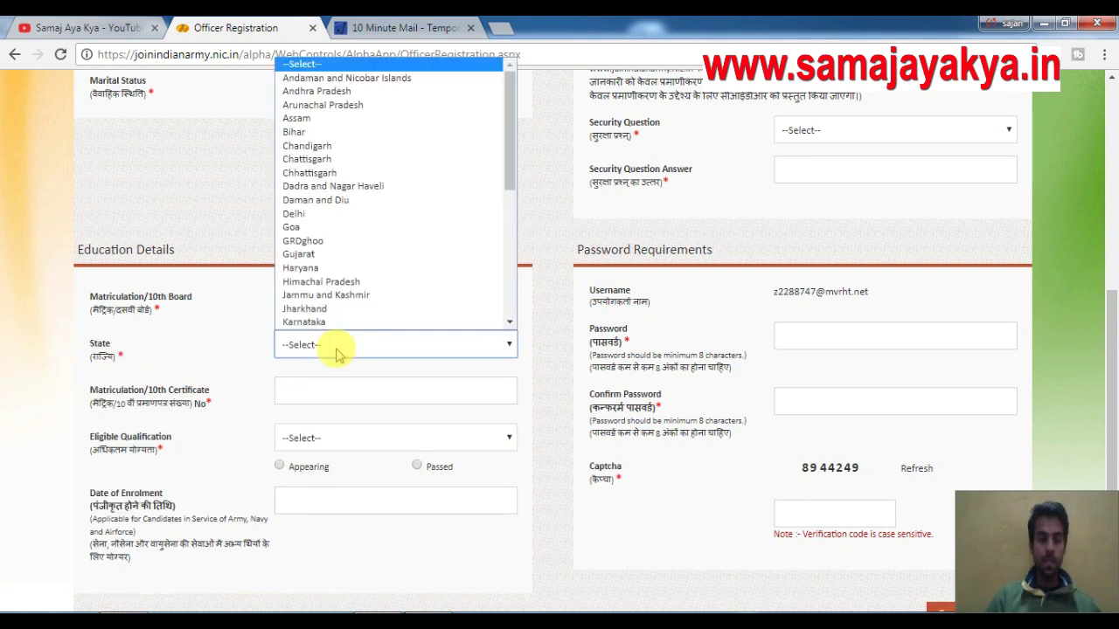
pyautogui.click(353, 304)
pyautogui.click(344, 394)
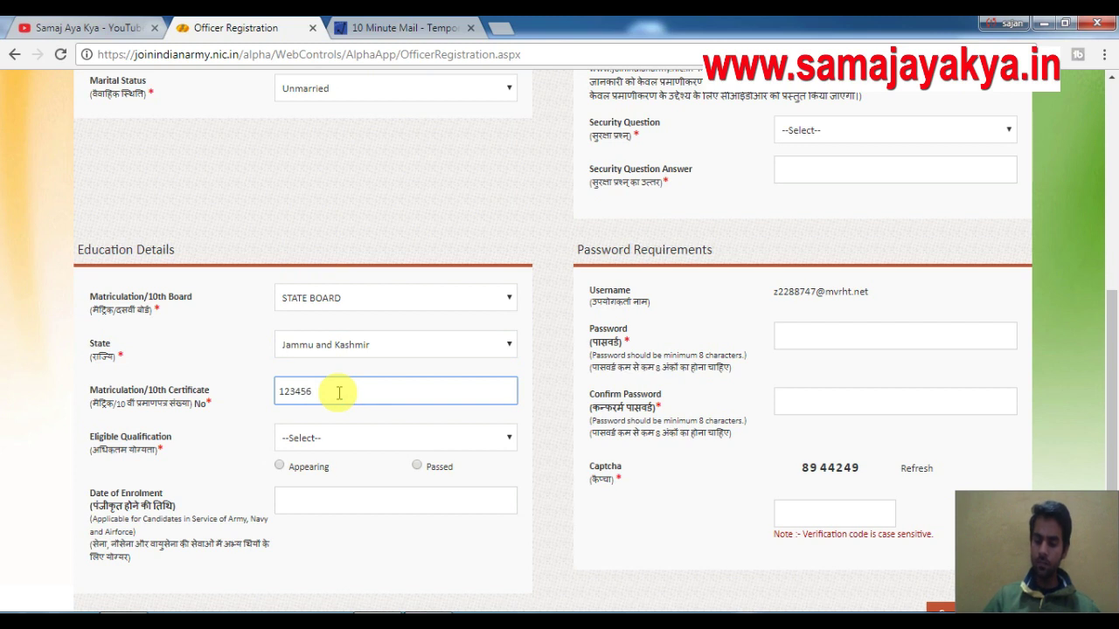
pyautogui.write('123456987')
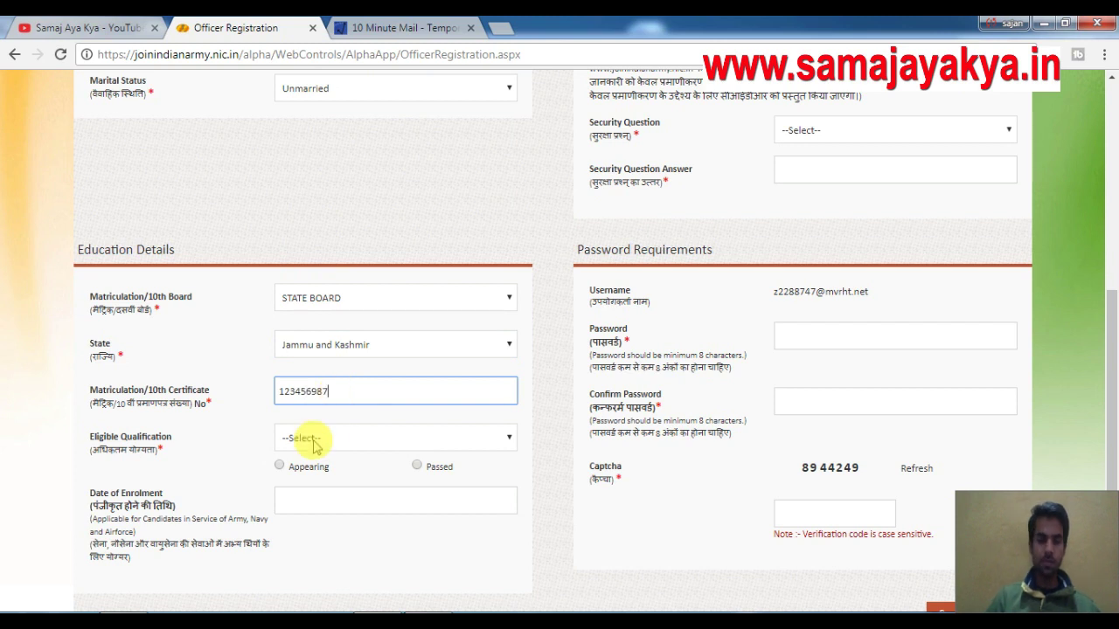
# Select GRADUATION as the qualification and mark it Passed.
pyautogui.click(312, 441)
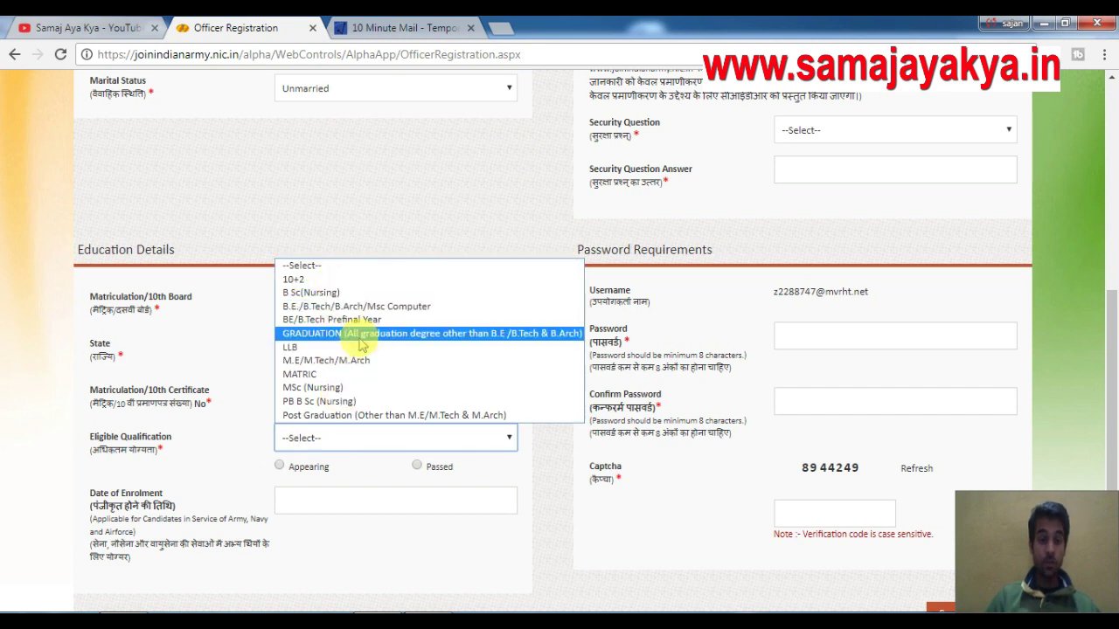
pyautogui.click(378, 341)
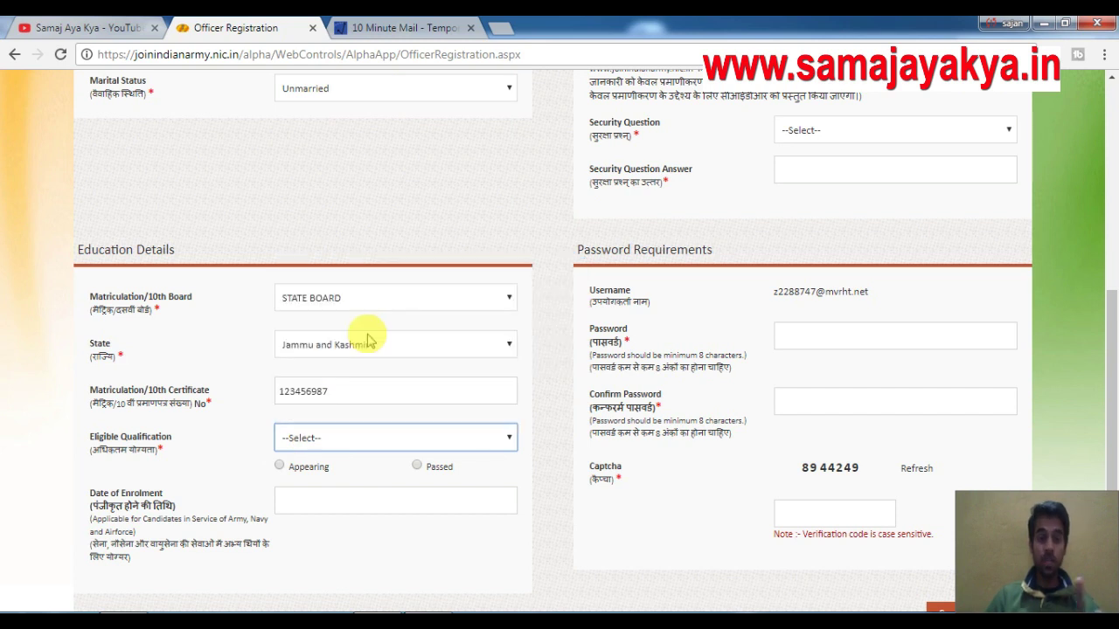
pyautogui.click(326, 436)
pyautogui.click(264, 414)
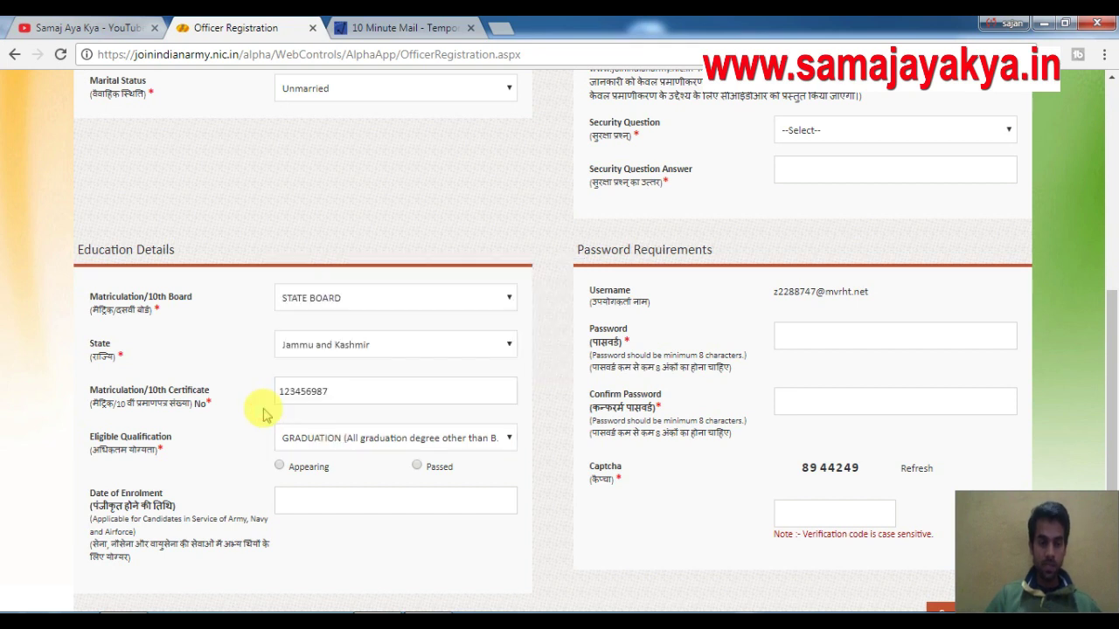
pyautogui.click(417, 466)
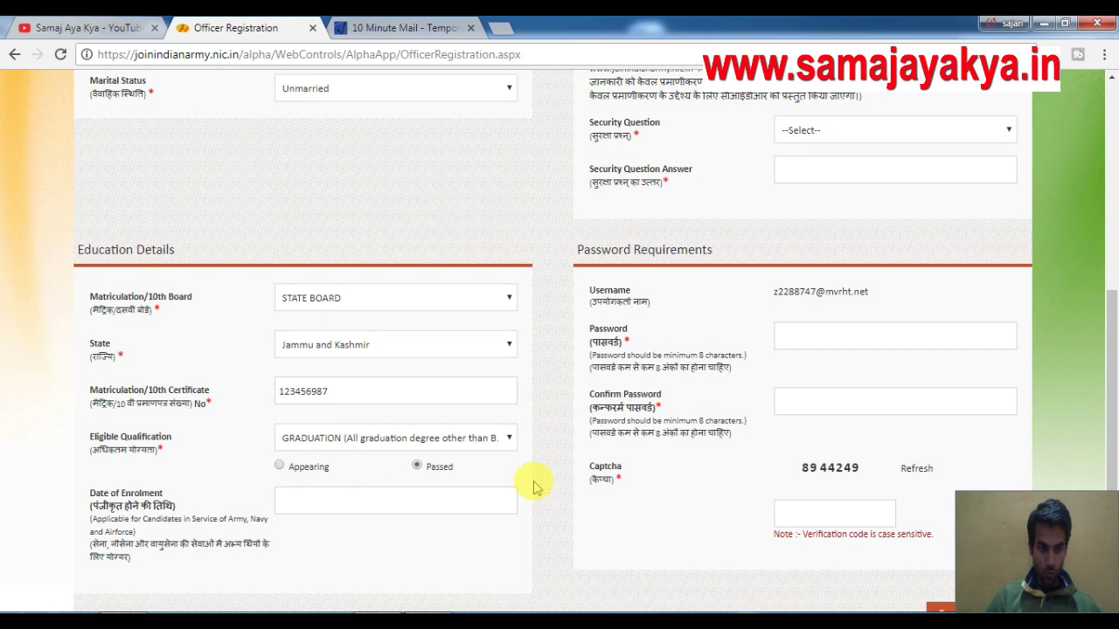
pyautogui.moveTo(1111, 325); pyautogui.dragTo(1112, 297)
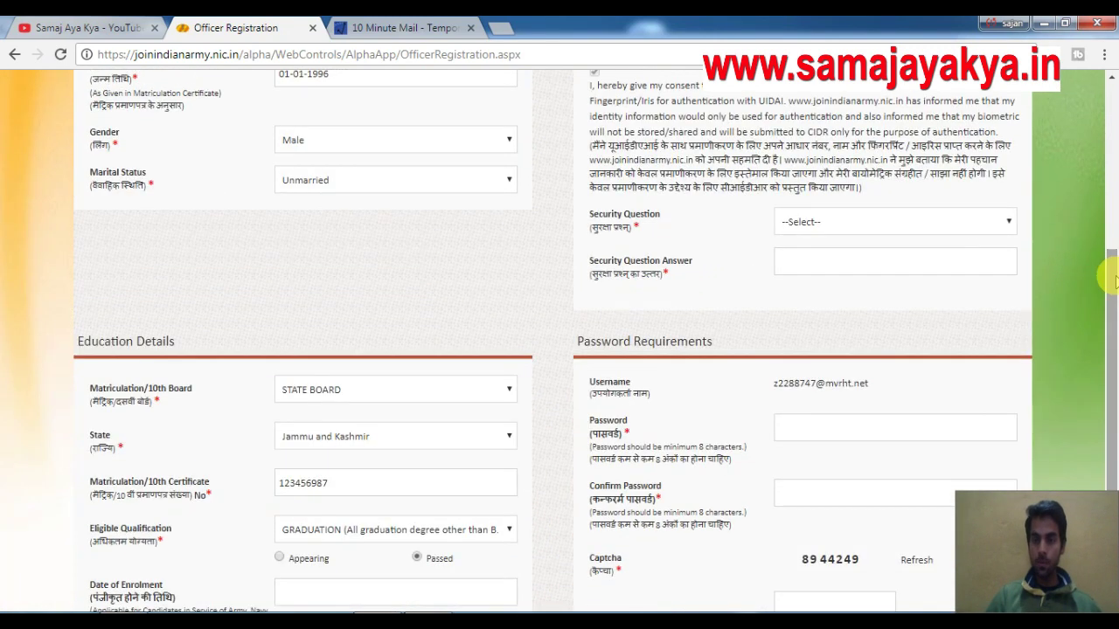
# Choose the first-job town security question and enter its answer.
pyautogui.click(831, 224)
pyautogui.click(828, 257)
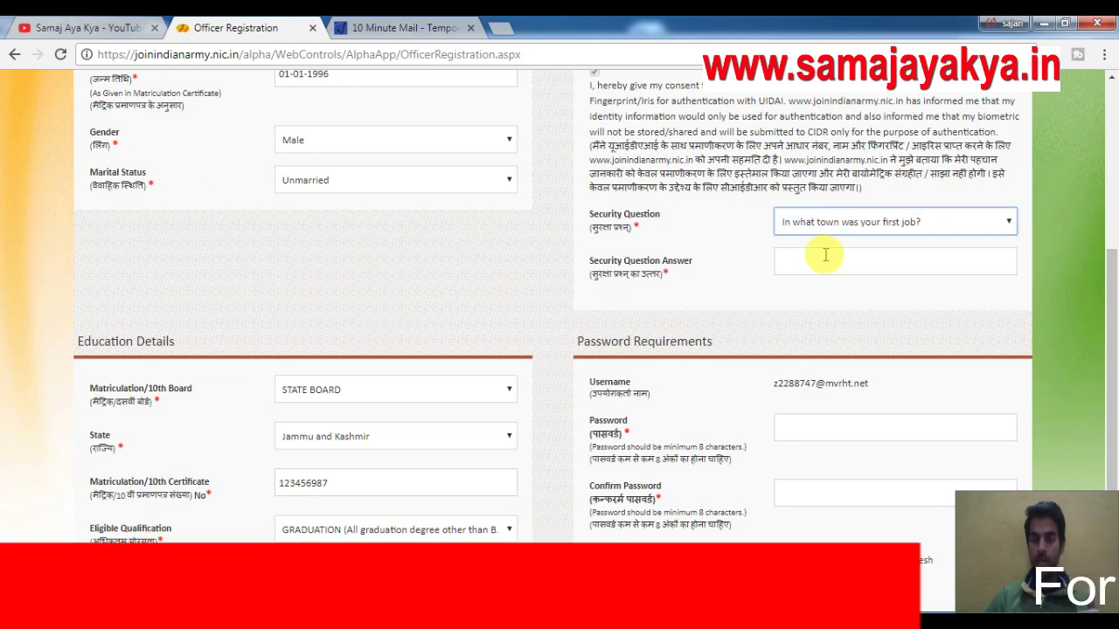
pyautogui.click(819, 257)
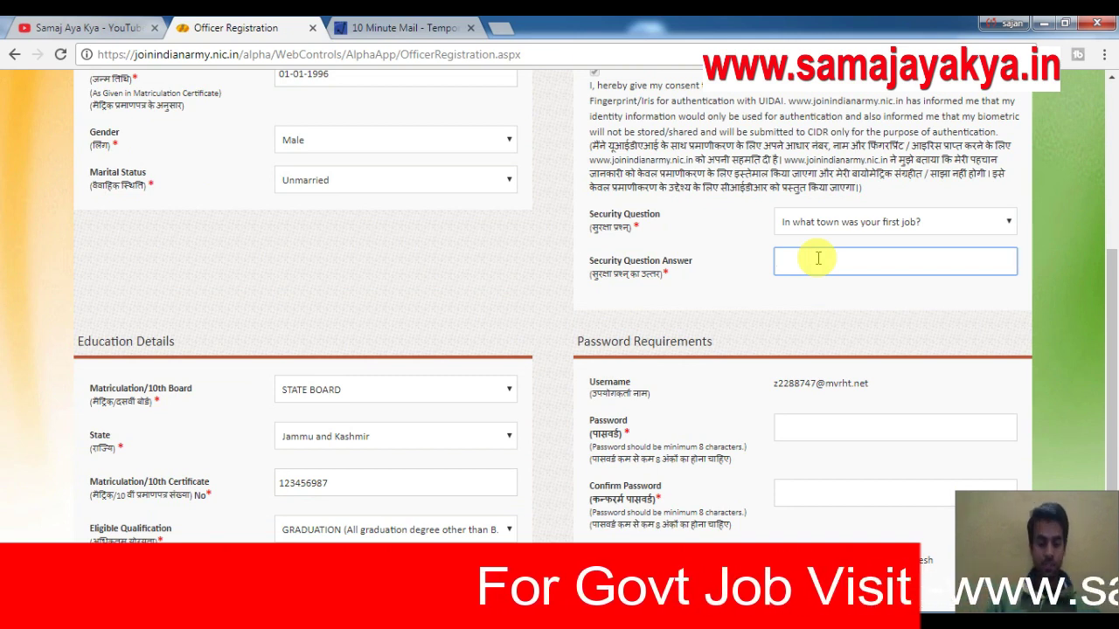
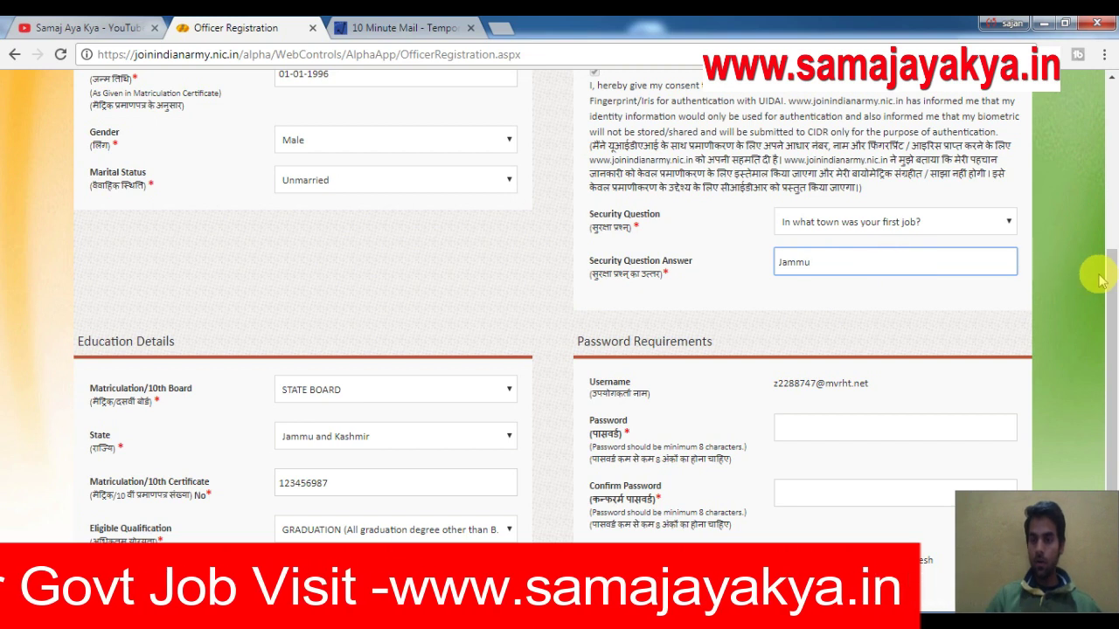
pyautogui.moveTo(1104, 272); pyautogui.dragTo(1110, 324)
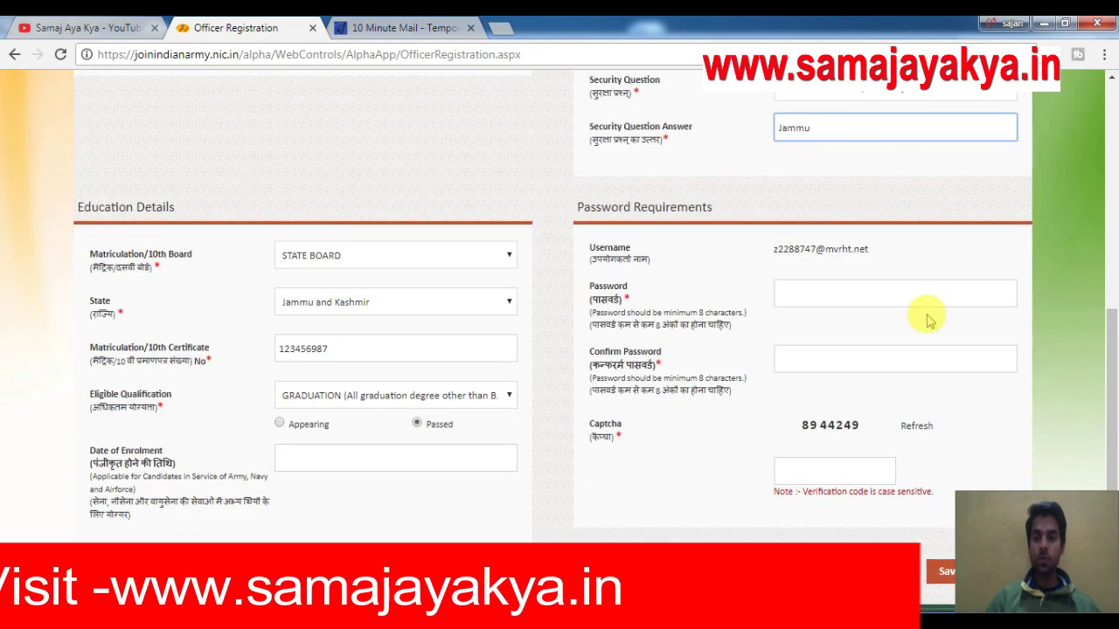
# Enter and confirm the account password, fill in the captcha code, and Save the registration.
pyautogui.click(822, 293)
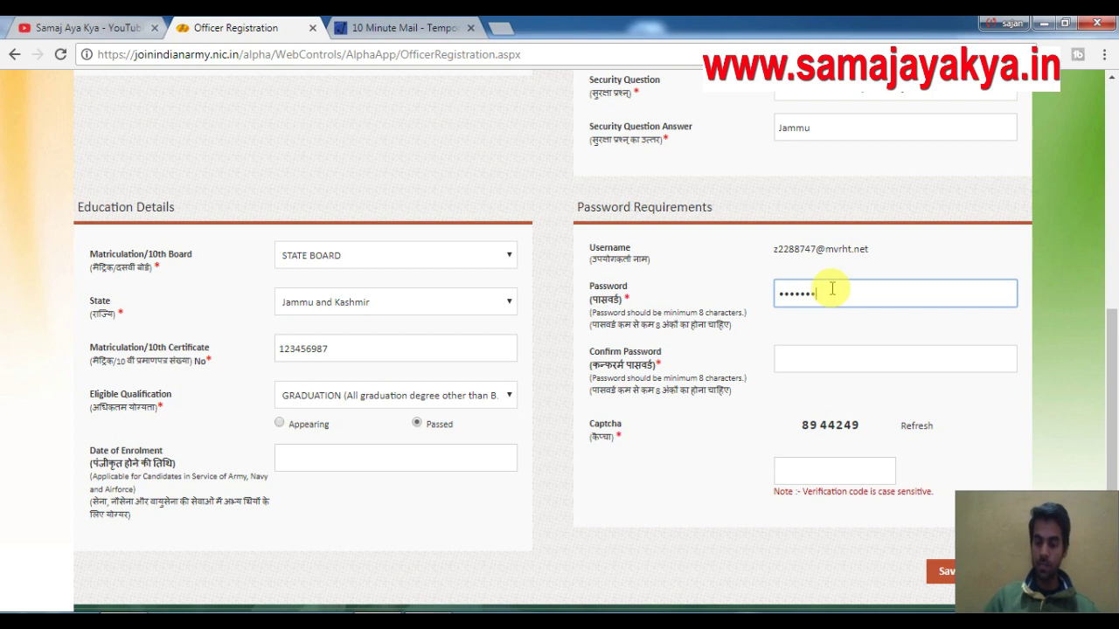
pyautogui.write('••')
pyautogui.click(831, 357)
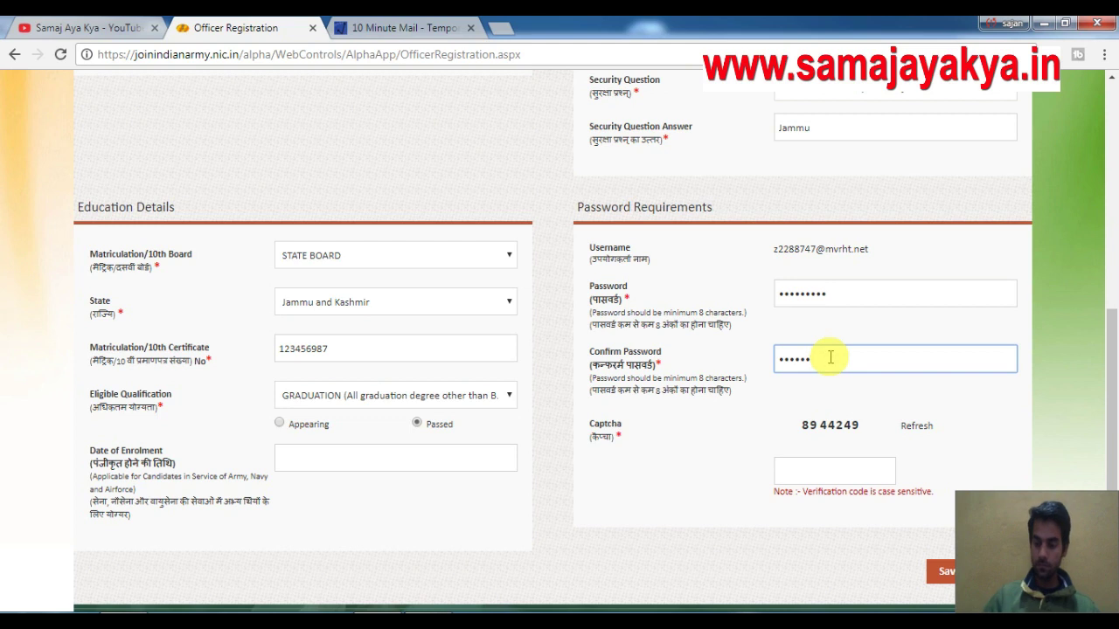
pyautogui.click(822, 469)
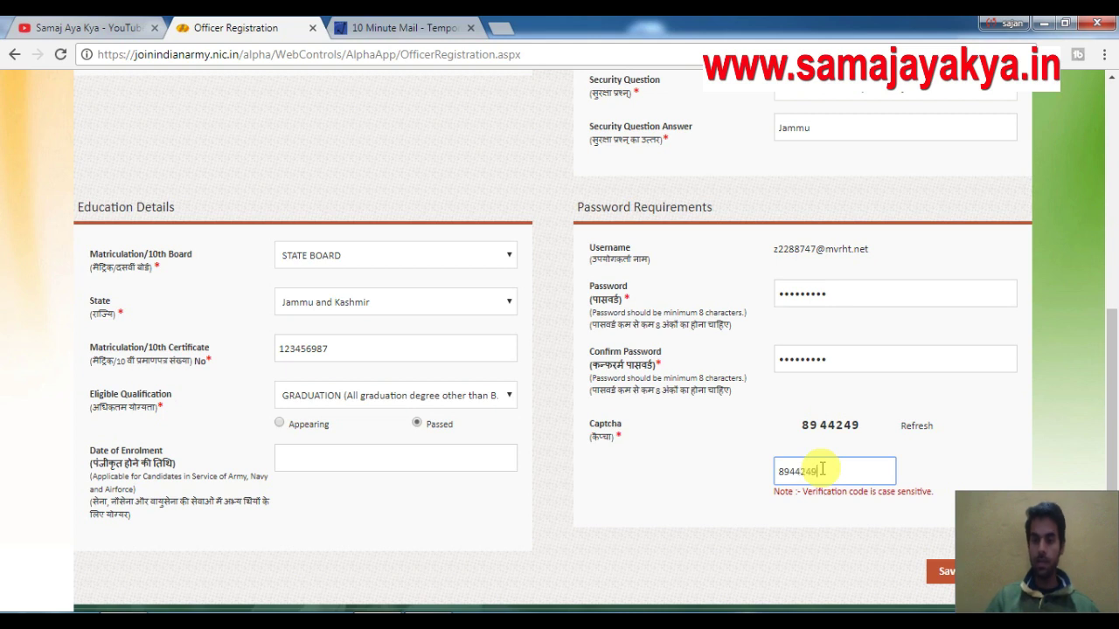
pyautogui.scroll(-1, 1111, 389)
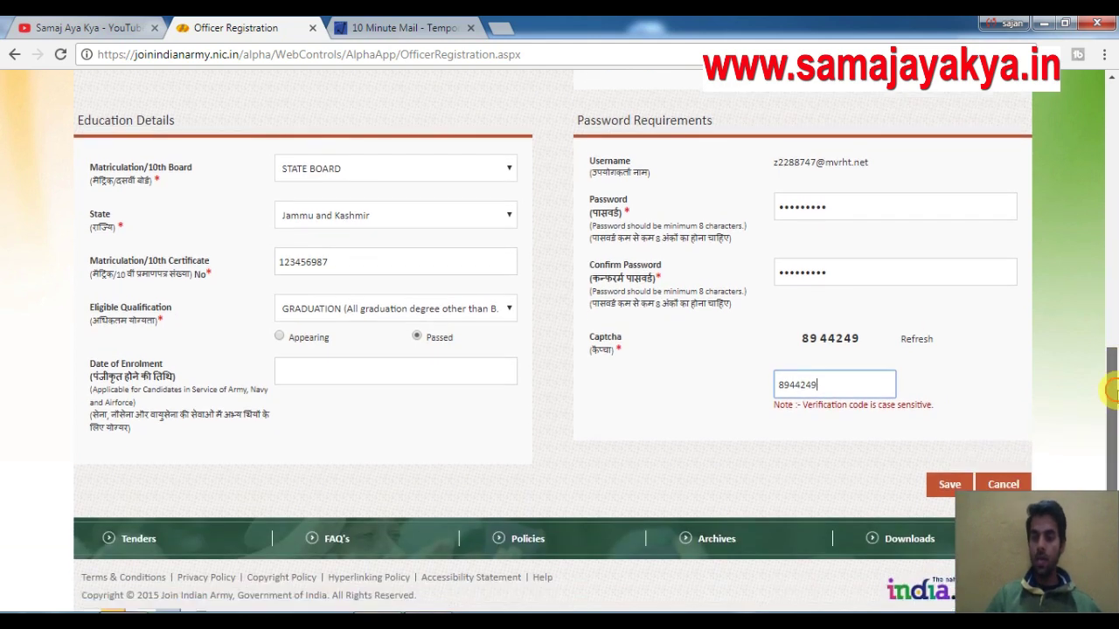
pyautogui.click(931, 465)
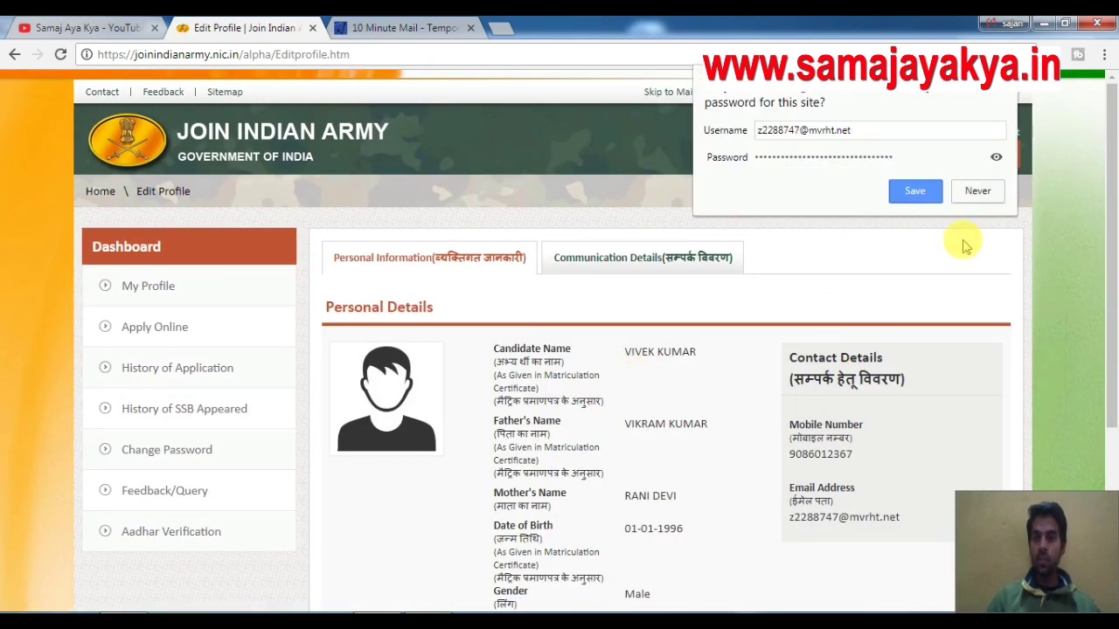
# Decline Chrome's password save and open Apply Online to reach the Officers Selection Eligibility page.
pyautogui.click(980, 194)
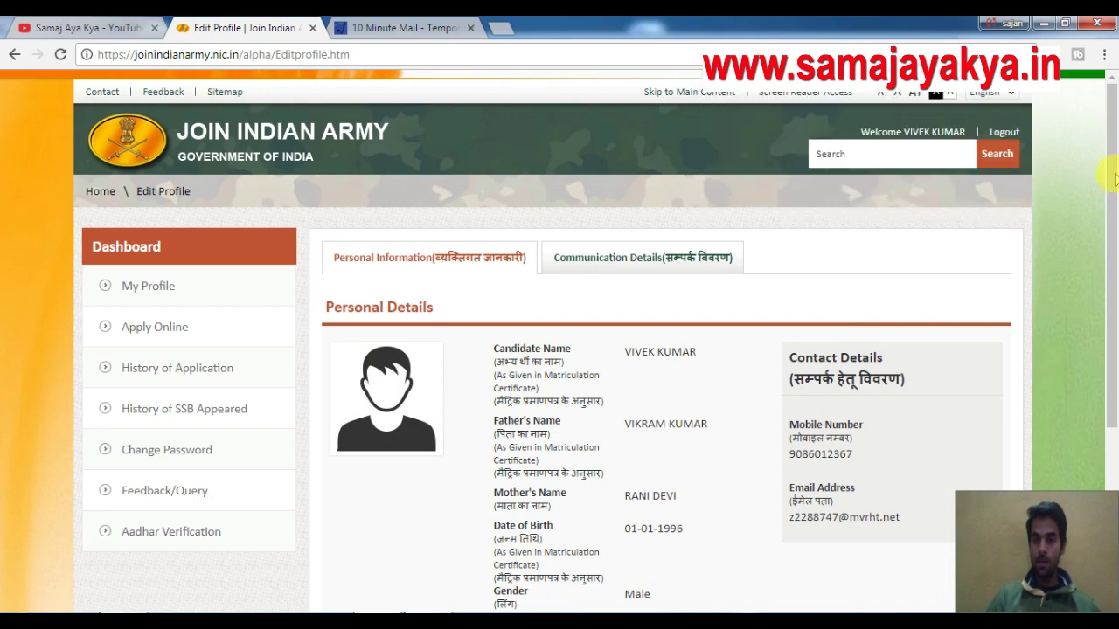
pyautogui.scroll(-1, 1111, 262)
pyautogui.scroll(-1, 1112, 262)
pyautogui.scroll(2, 786, 320)
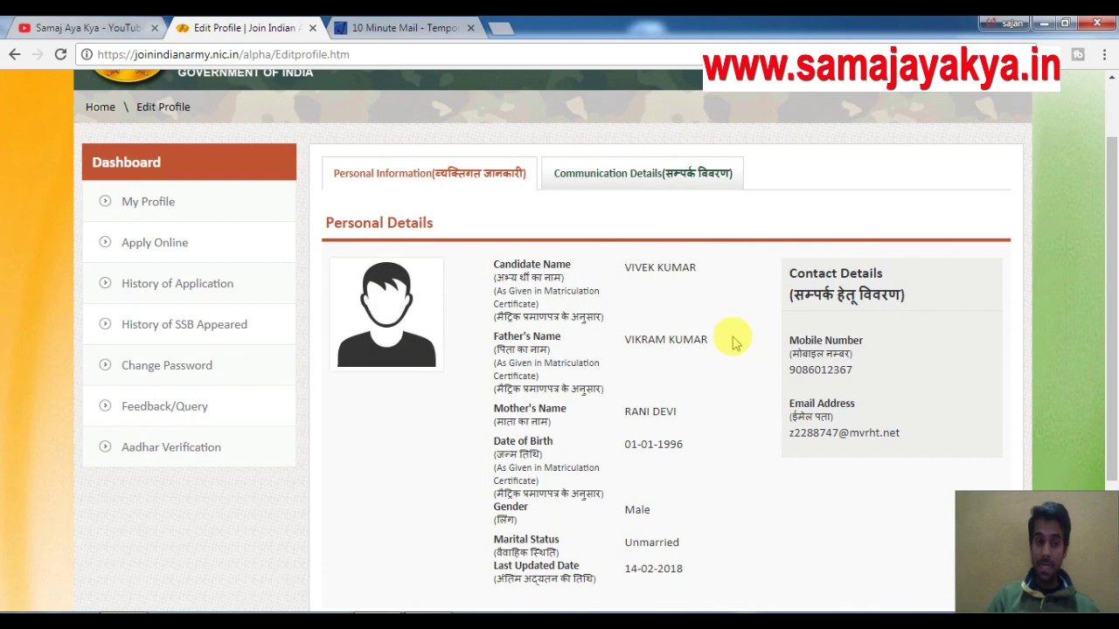
pyautogui.click(158, 251)
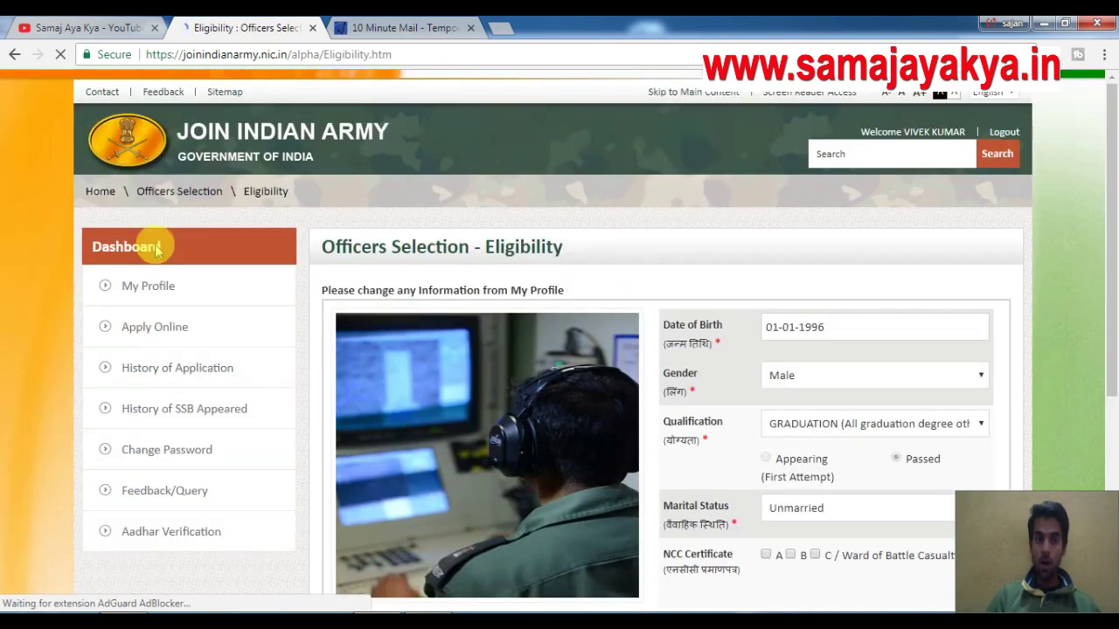
# Review the three eligible courses, including the Territorial Army minimum age, then return to My Profile.
pyautogui.click(1111, 202)
pyautogui.moveTo(1111, 202); pyautogui.dragTo(1111, 267)
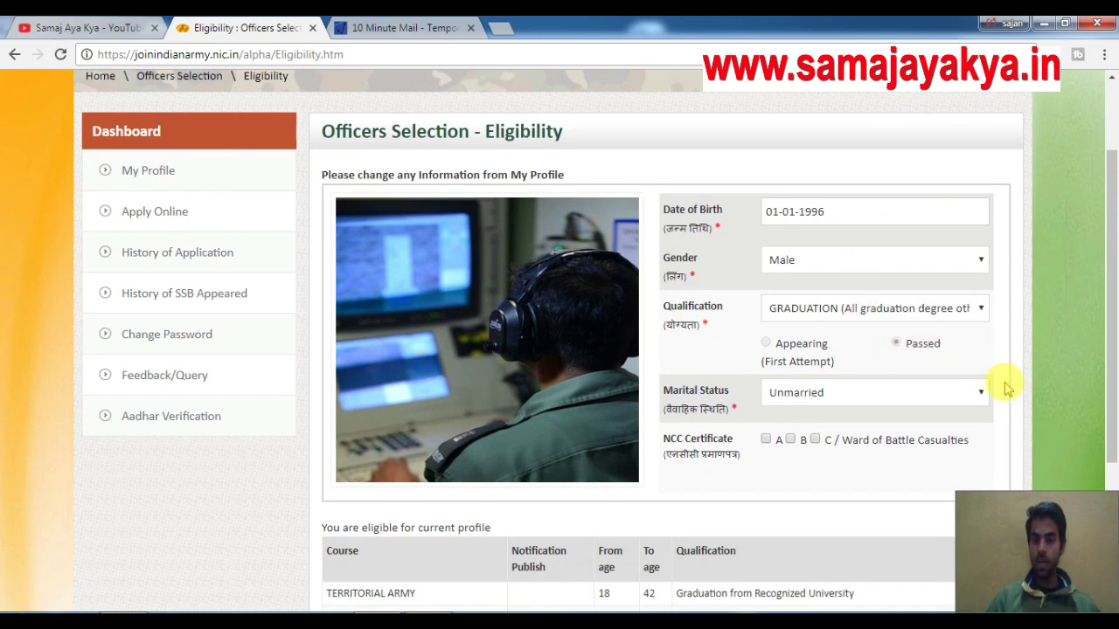
pyautogui.click(1112, 259)
pyautogui.moveTo(1112, 259); pyautogui.dragTo(1114, 400)
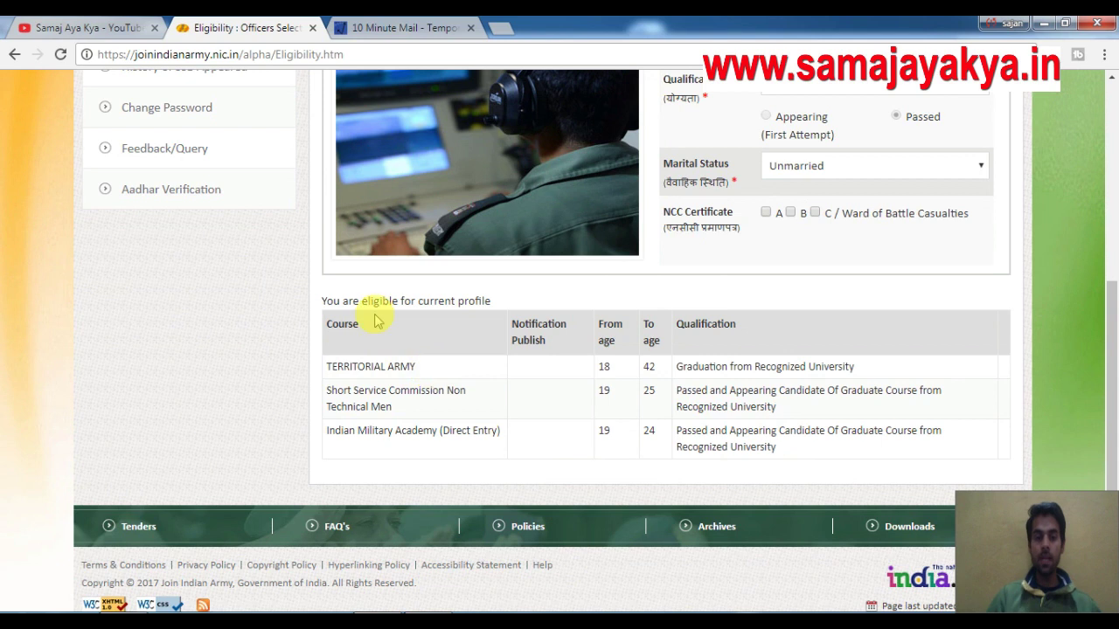
pyautogui.moveTo(334, 305); pyautogui.dragTo(497, 307)
pyautogui.click(397, 366)
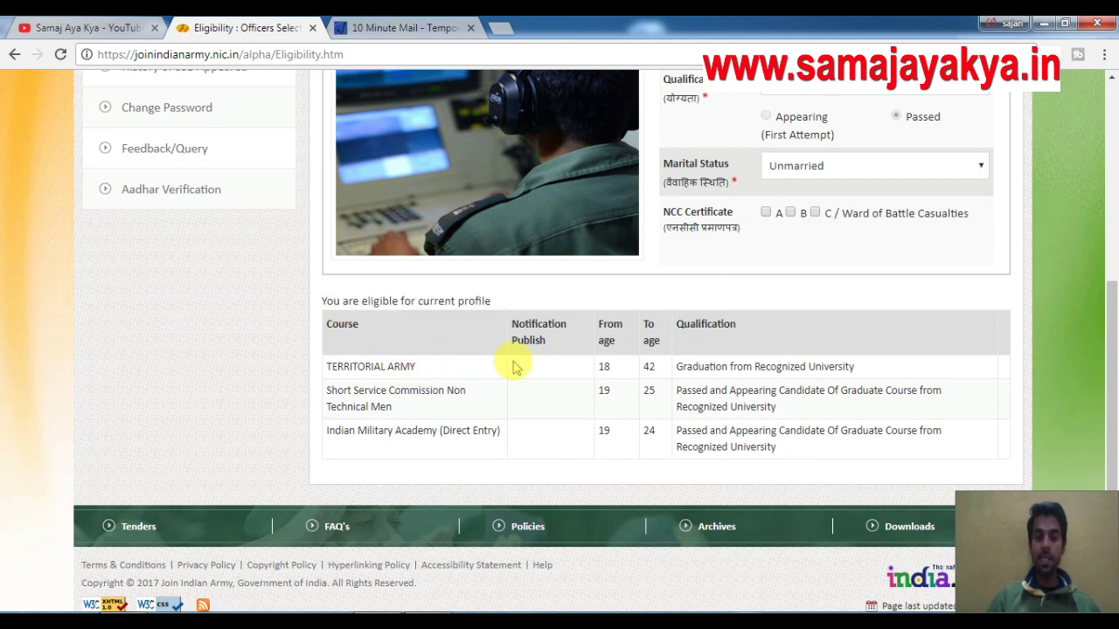
pyautogui.doubleClick(618, 372)
pyautogui.click(688, 367)
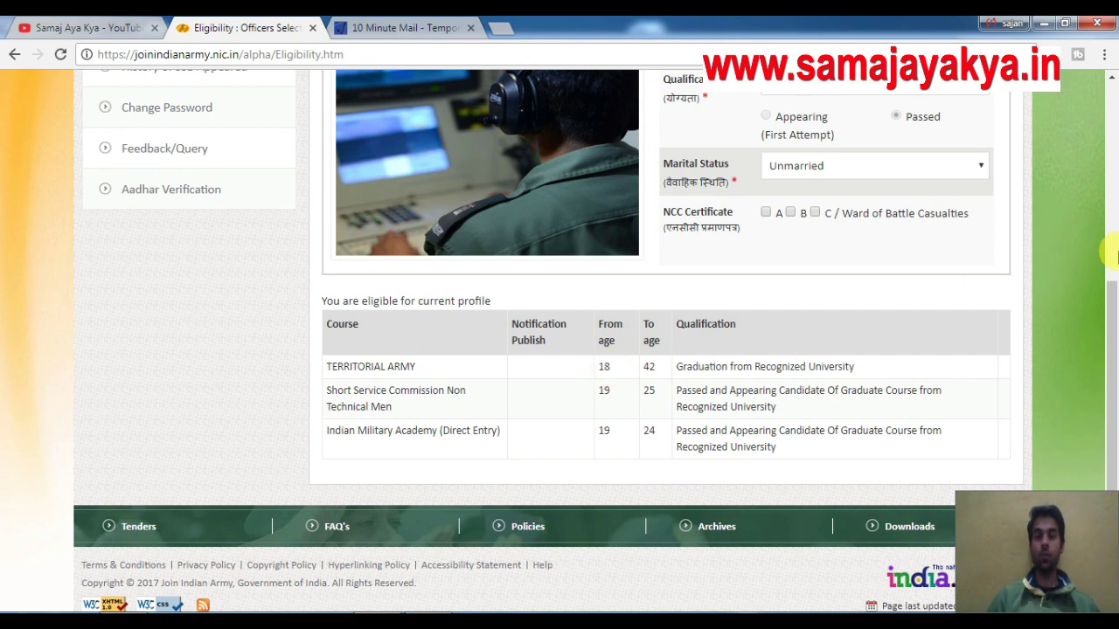
pyautogui.moveTo(1110, 292); pyautogui.dragTo(1112, 170)
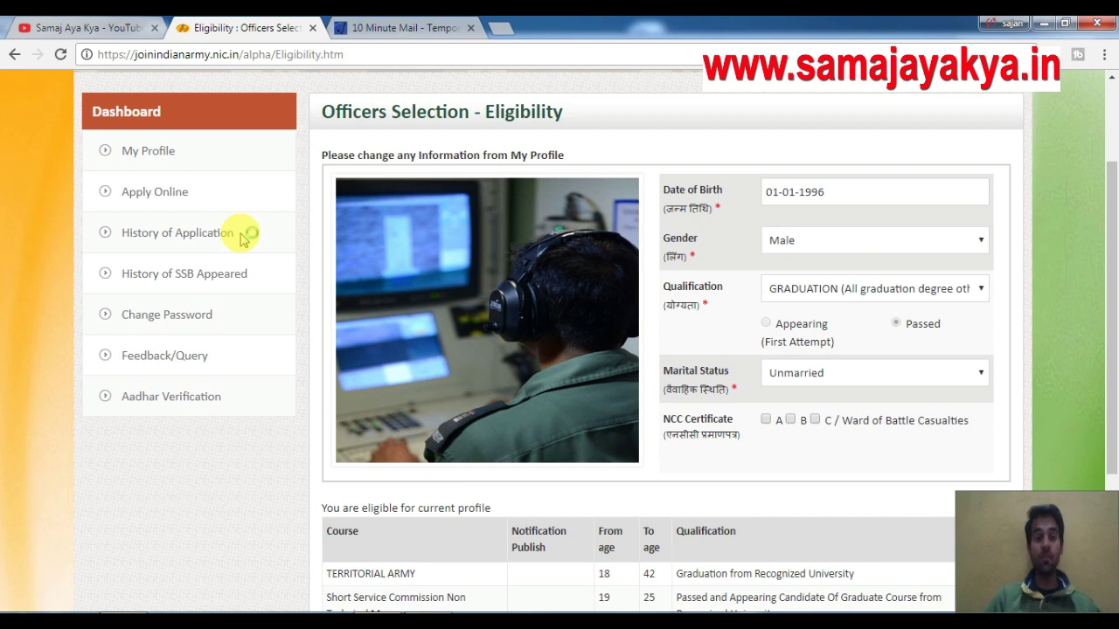
pyautogui.click(153, 163)
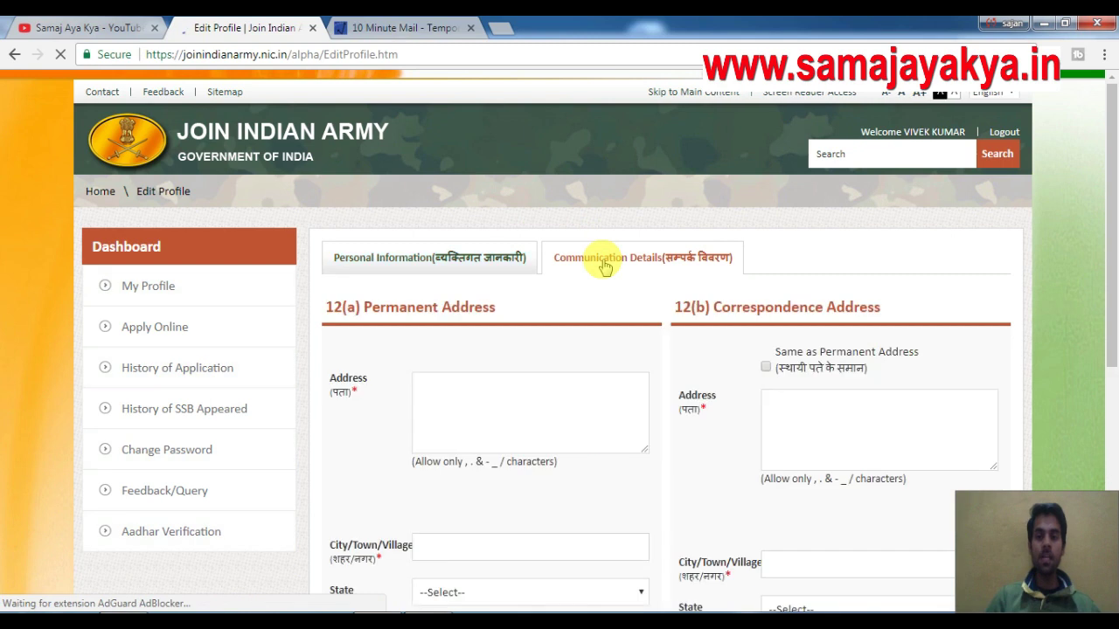
# Enter 'Satwari' as the permanent address, choosing it from the saved suggestion.
pyautogui.click(481, 397)
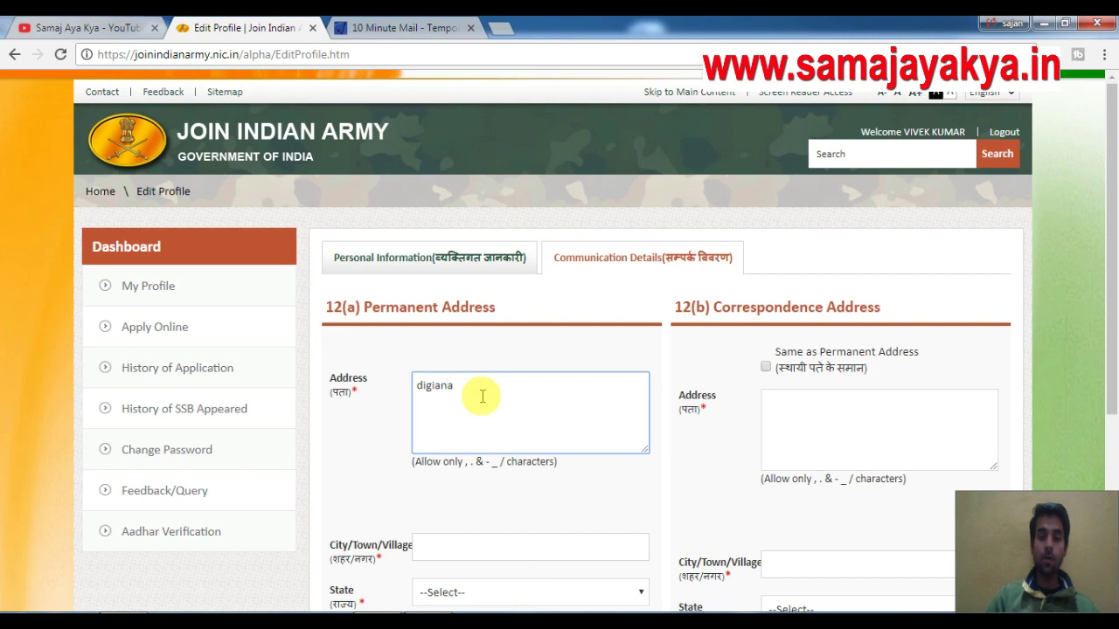
pyautogui.write('Satwari')
pyautogui.click(490, 465)
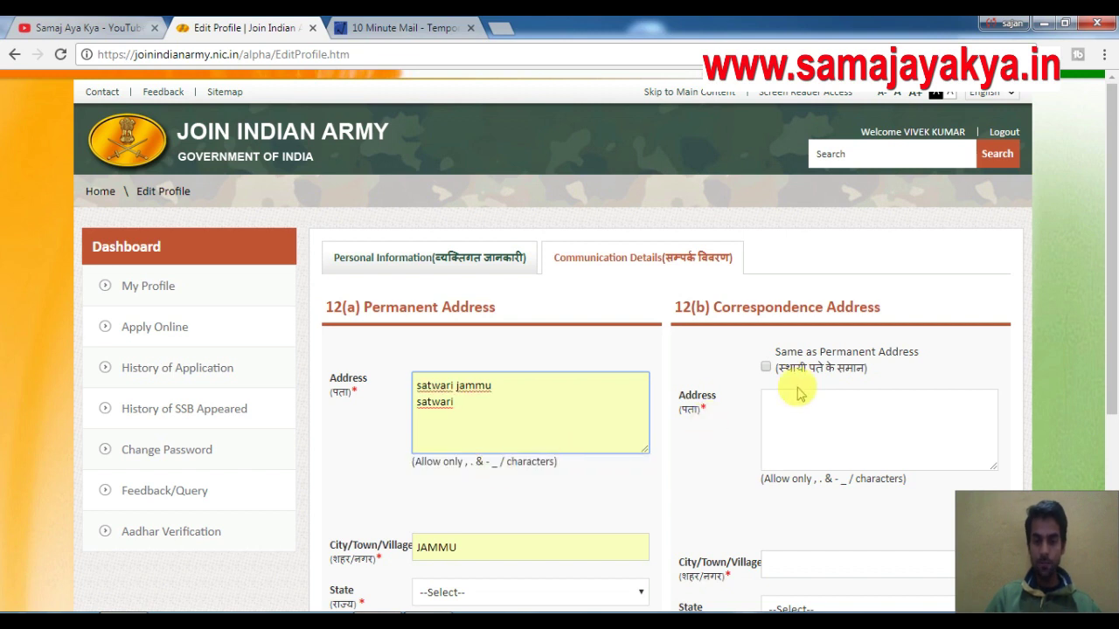
pyautogui.moveTo(1111, 211); pyautogui.dragTo(1112, 357)
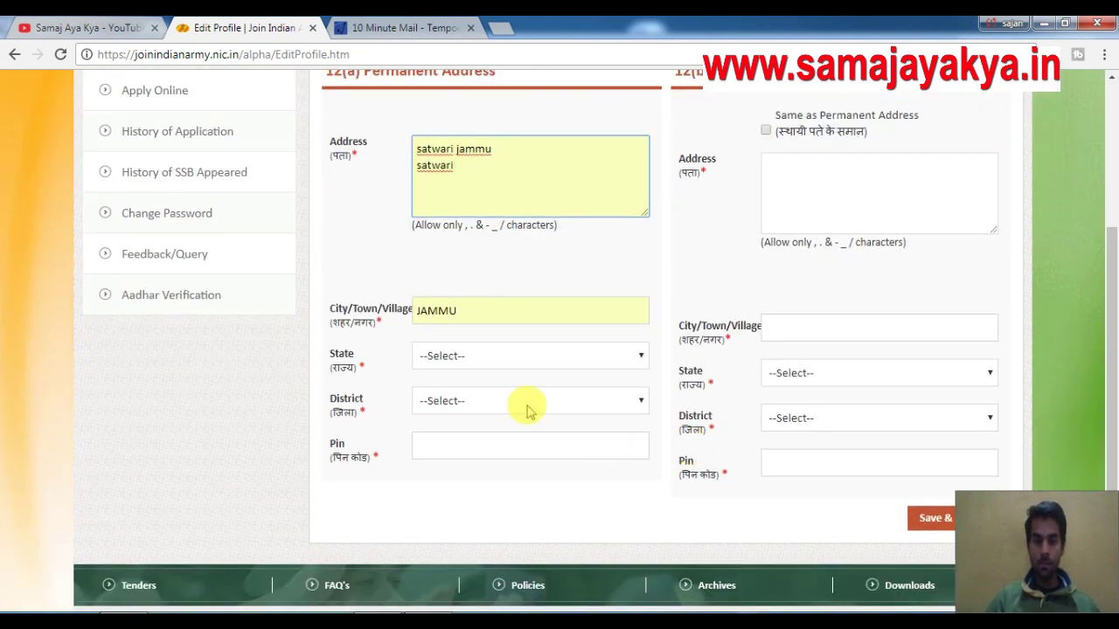
# Set the permanent state to Jammu and Kashmir, district to Jammu, and enter the pin code.
pyautogui.click(502, 355)
pyautogui.press('j')
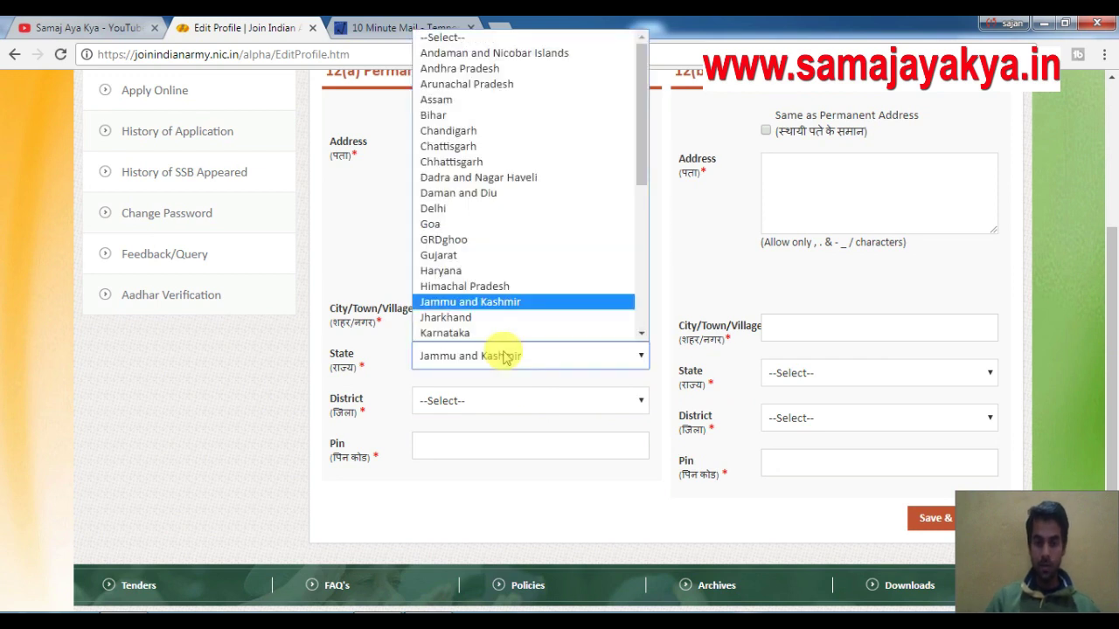
pyautogui.click(505, 356)
pyautogui.click(492, 401)
pyautogui.press('j')
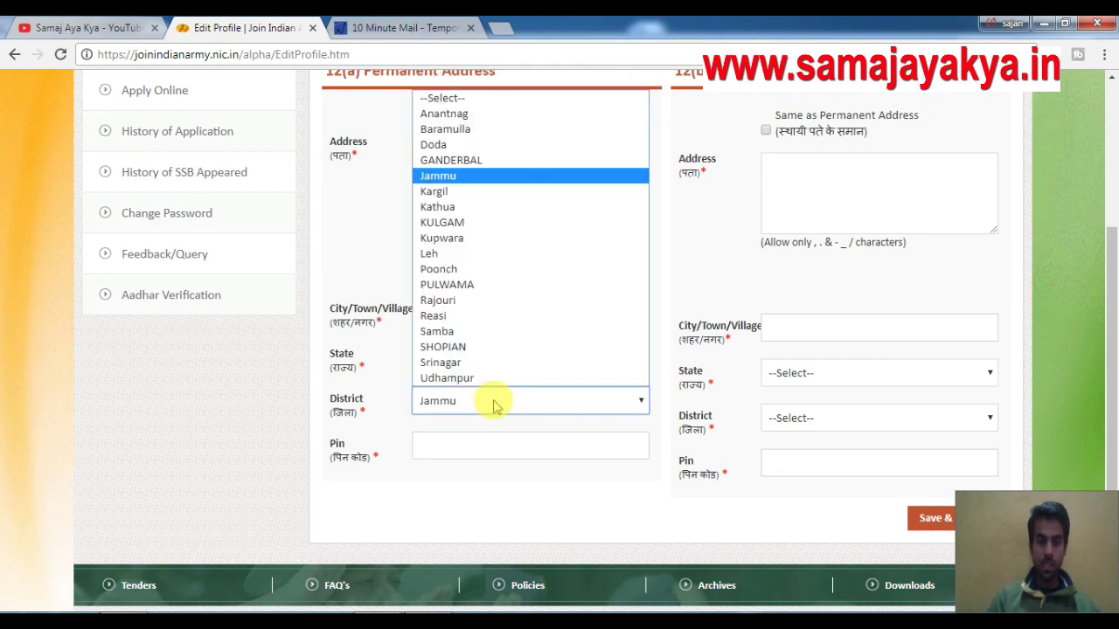
pyautogui.click(494, 402)
pyautogui.click(476, 448)
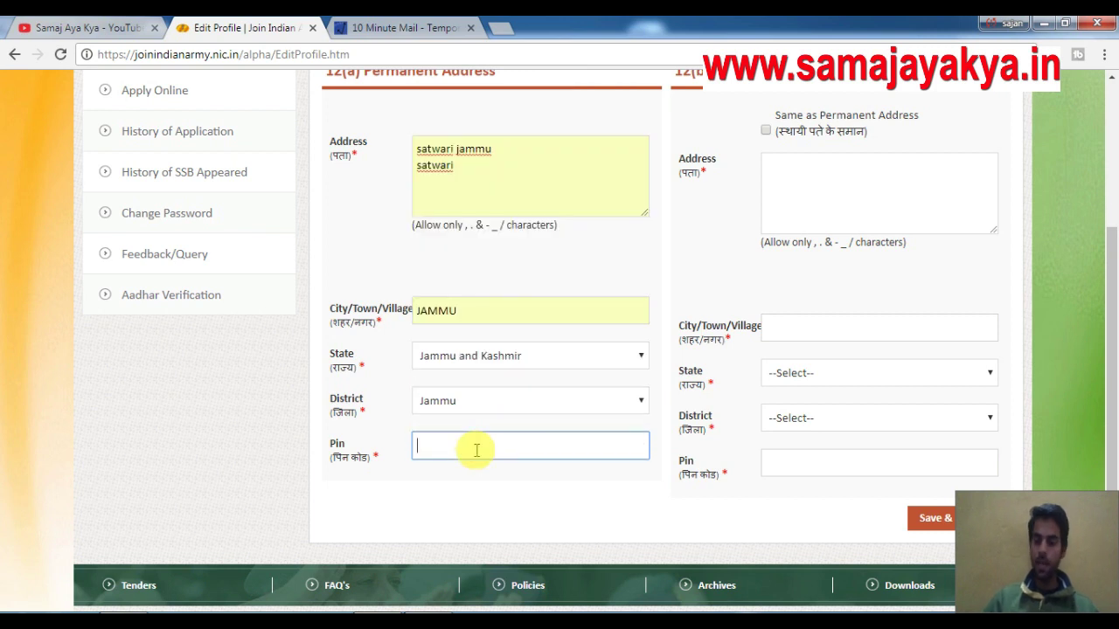
pyautogui.write('180010')
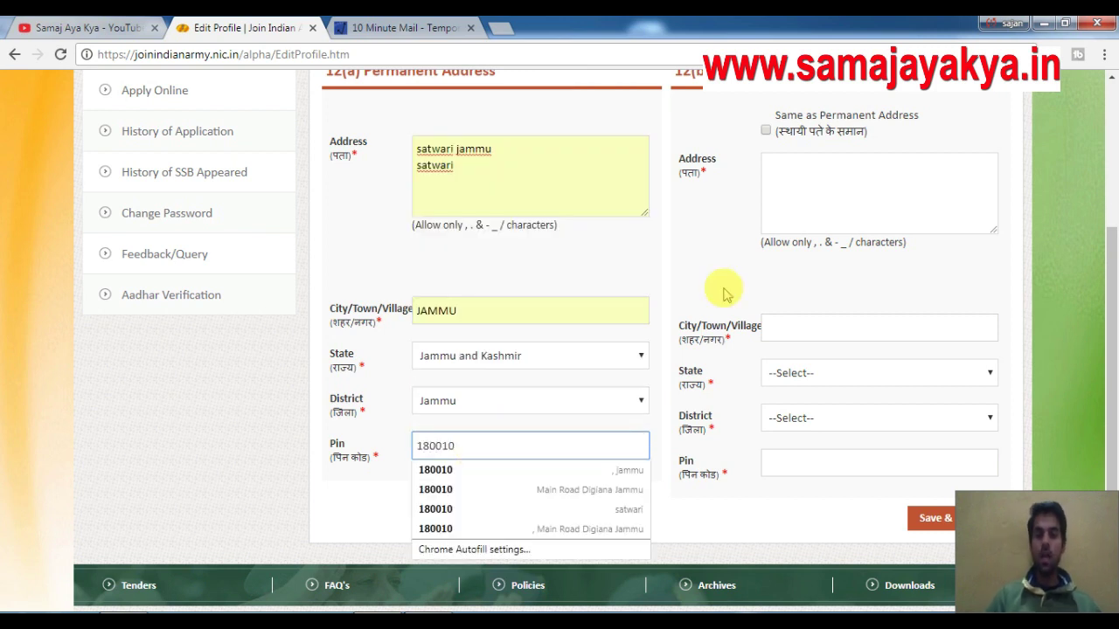
pyautogui.click(724, 294)
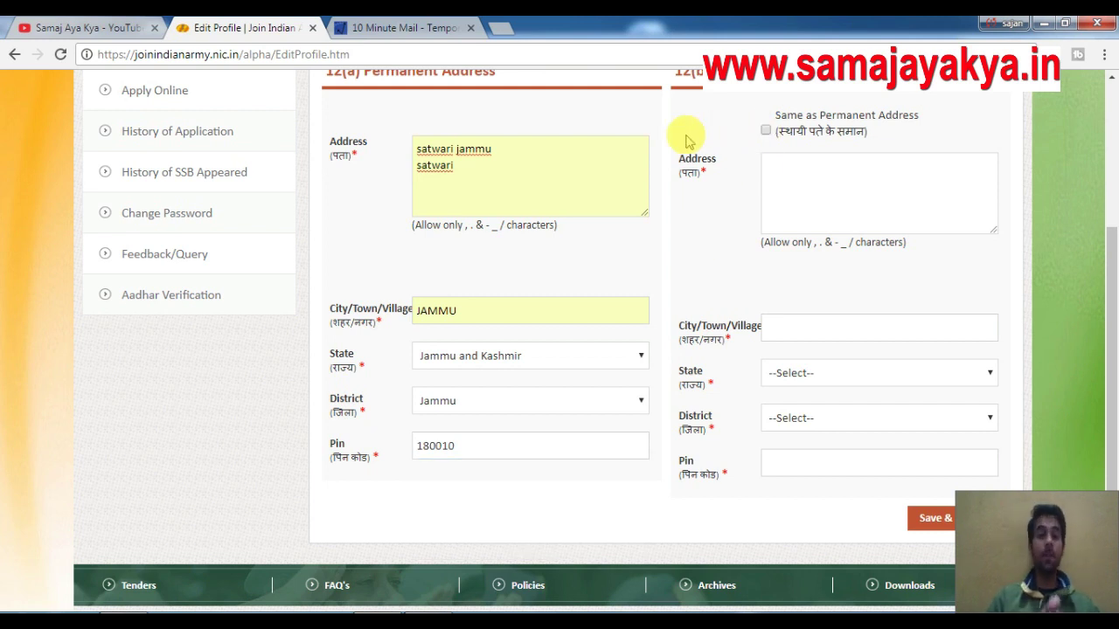
# Copy the permanent address to correspondence, then save the communication details and confirm.
pyautogui.click(766, 129)
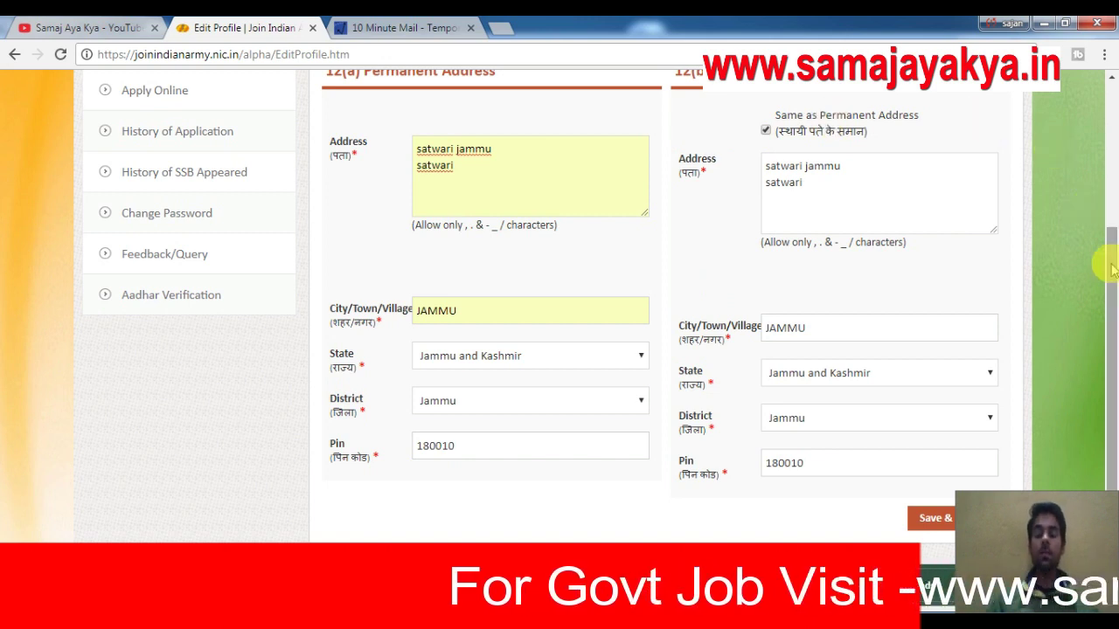
pyautogui.scroll(1, 1114, 207)
pyautogui.scroll(-2, 1065, 356)
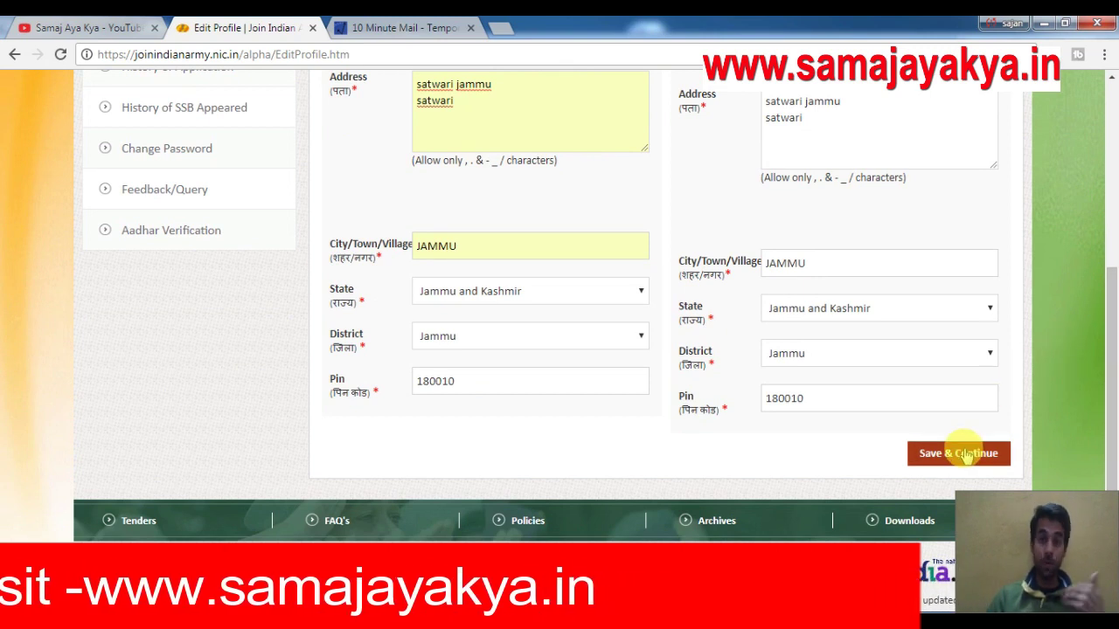
pyautogui.click(966, 455)
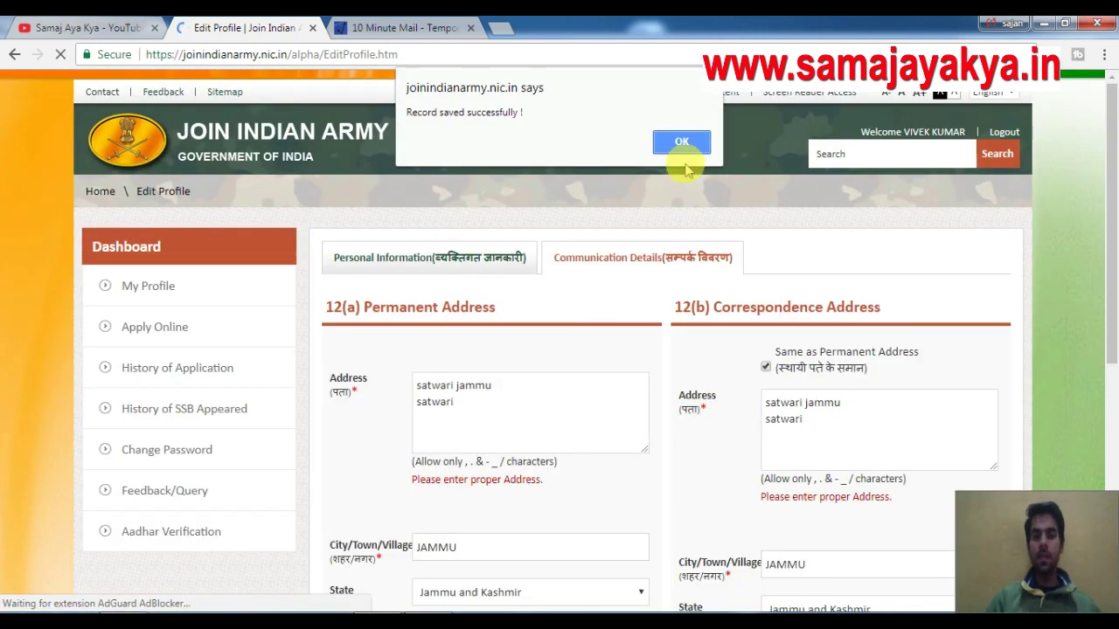
pyautogui.click(680, 145)
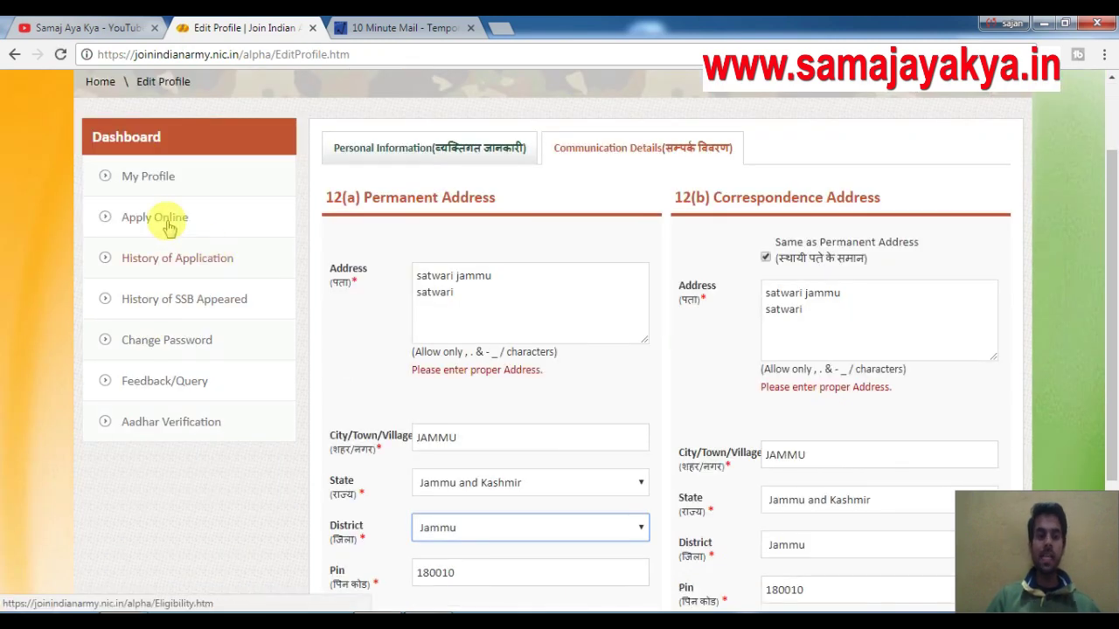
# Reopen the eligibility page to view the three eligible courses, then switch to the YouTube tab.
pyautogui.click(169, 223)
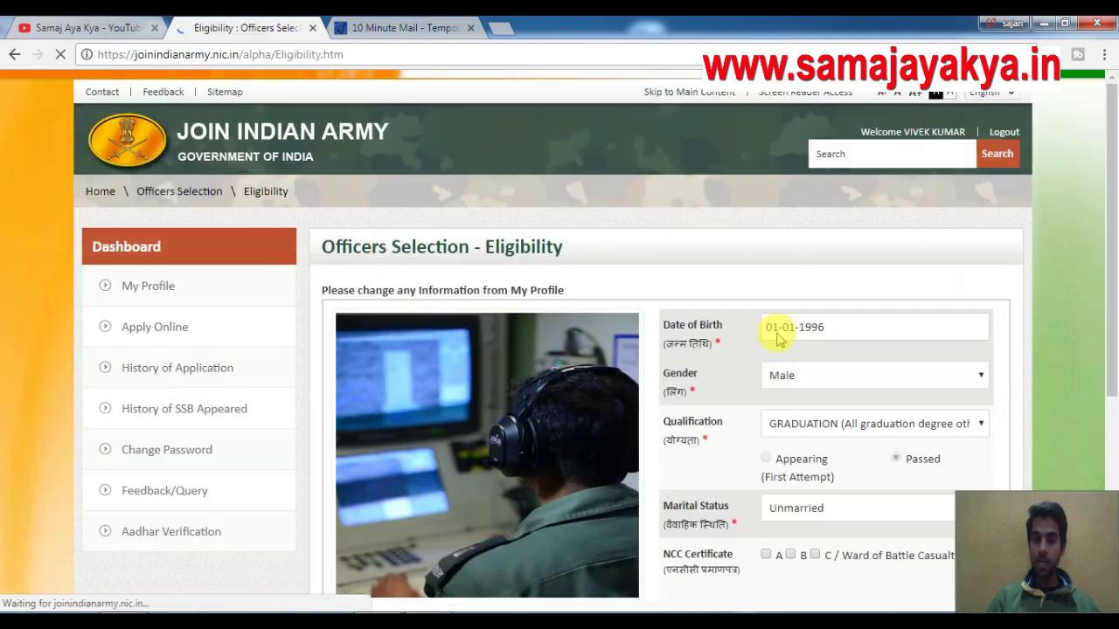
pyautogui.moveTo(1112, 215); pyautogui.dragTo(1112, 345)
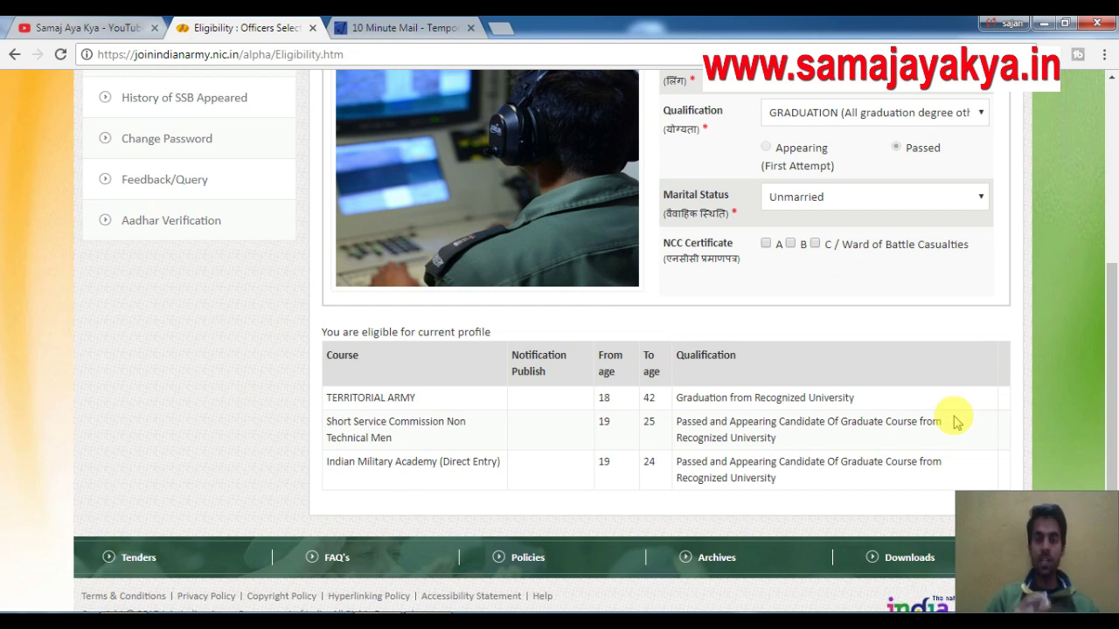
pyautogui.click(955, 422)
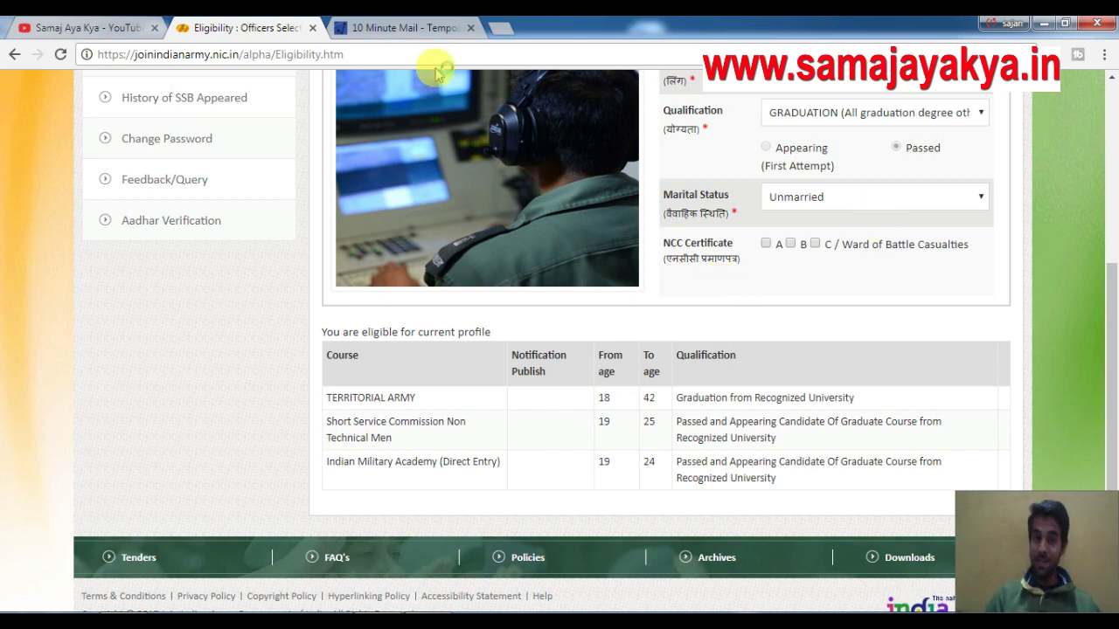
pyautogui.click(75, 25)
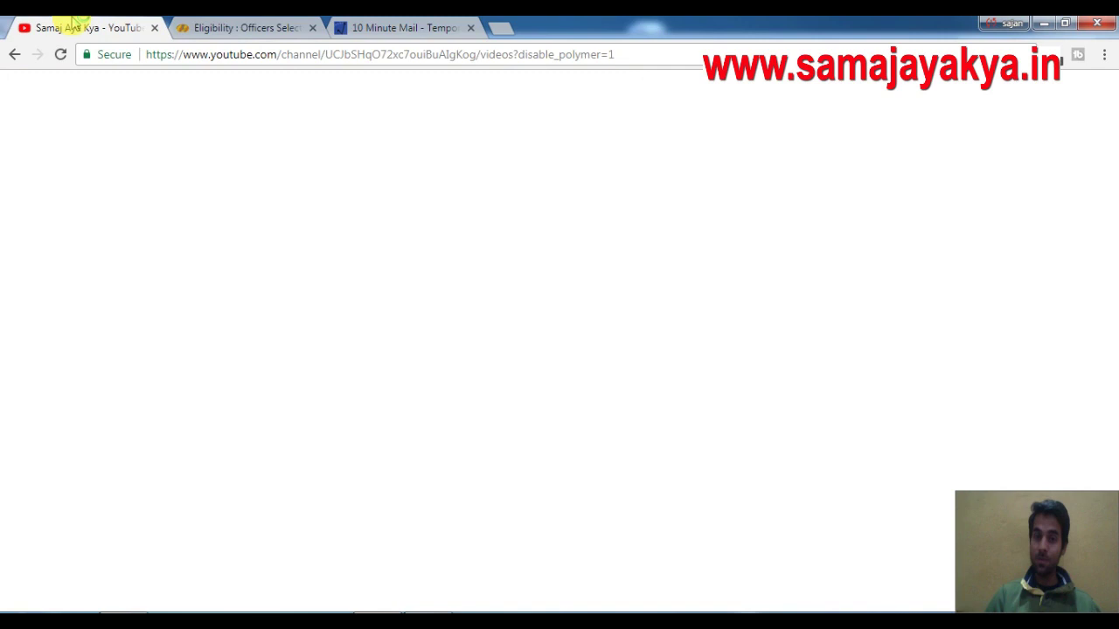